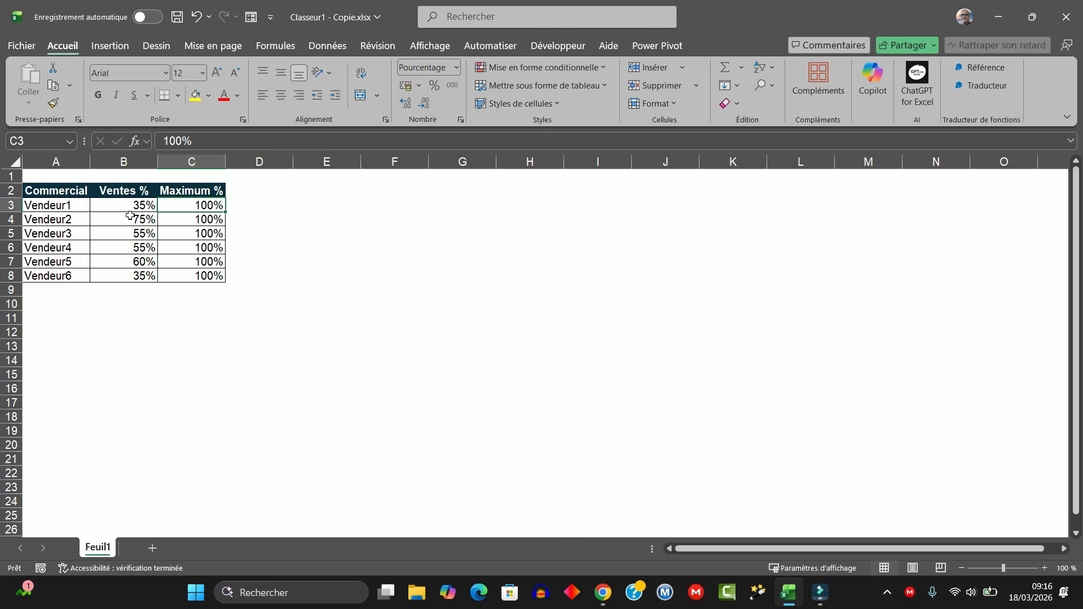
Insert a 2D clustered column chart from the whole sales table, A2:C8
{"action": "left_click", "coordinate": [129, 229]}
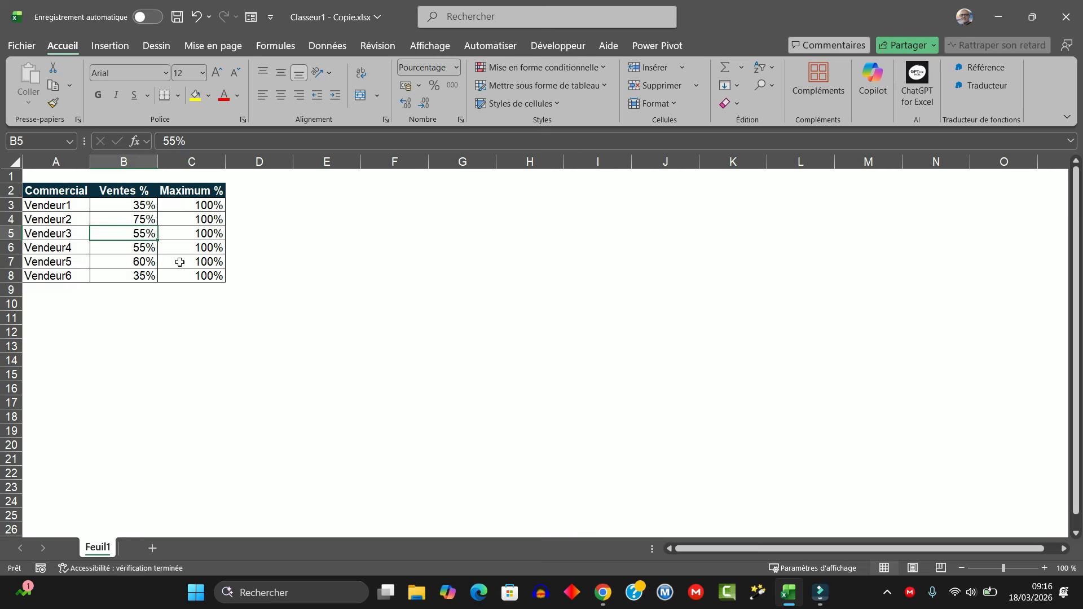
{"action": "key", "text": "ctrl+a"}
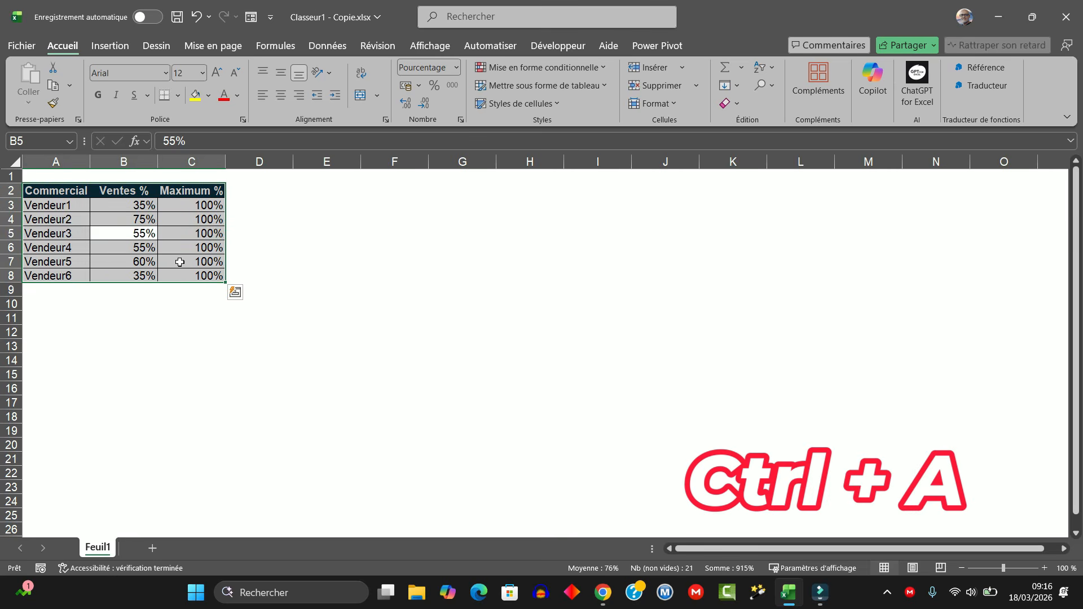
{"action": "left_click", "coordinate": [110, 48]}
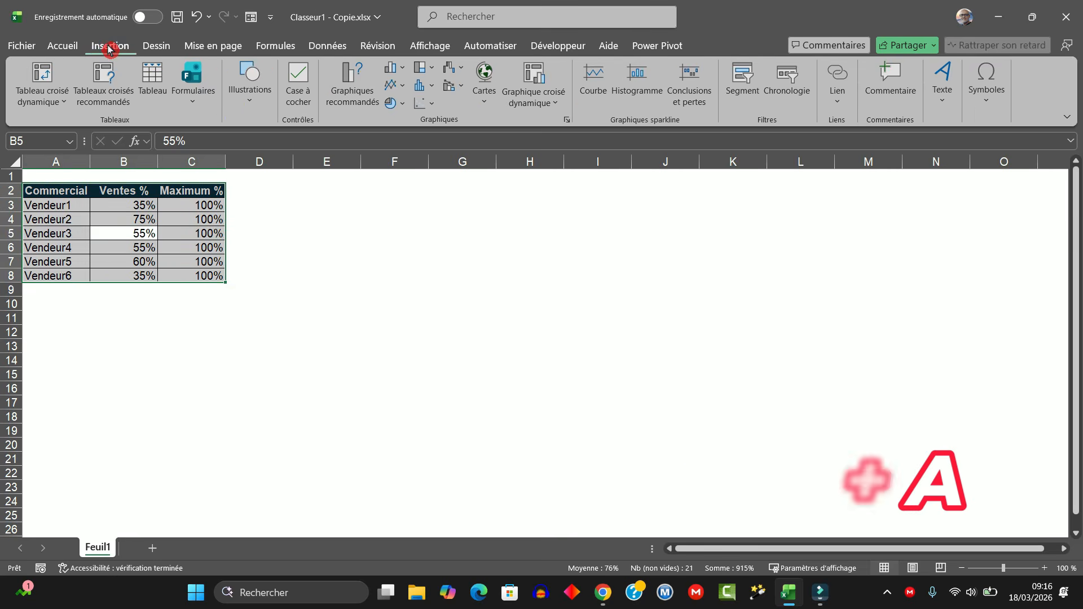
{"action": "left_click", "coordinate": [406, 70]}
{"action": "left_click", "coordinate": [402, 118]}
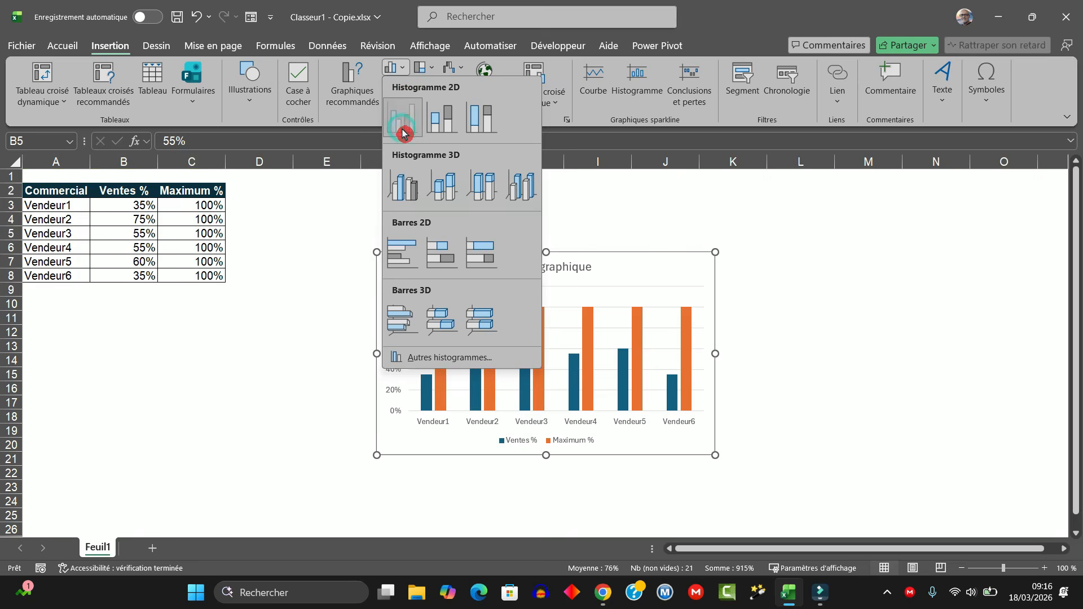
Set the maximum bound of the chart's vertical axis to 1,0
{"action": "left_click", "coordinate": [393, 293]}
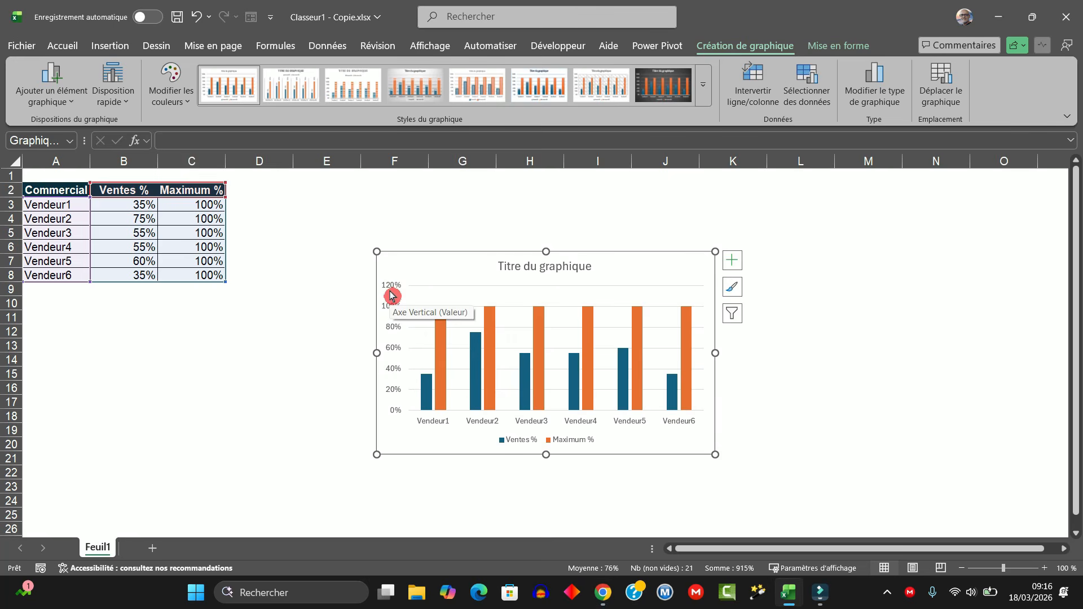
{"action": "double_click", "coordinate": [393, 296]}
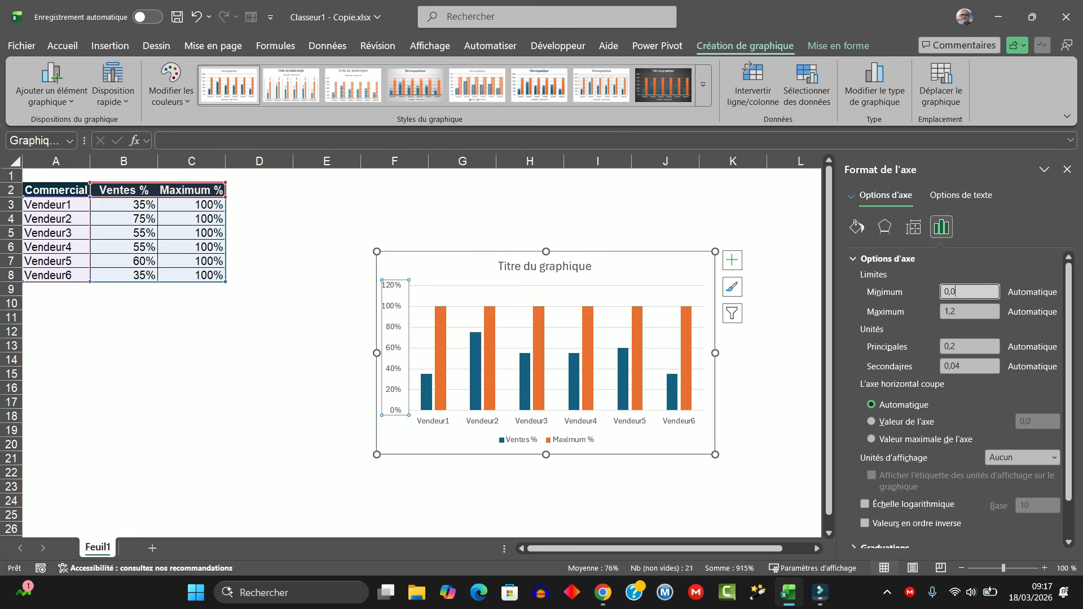
{"action": "left_click", "coordinate": [930, 282]}
{"action": "left_click", "coordinate": [966, 292]}
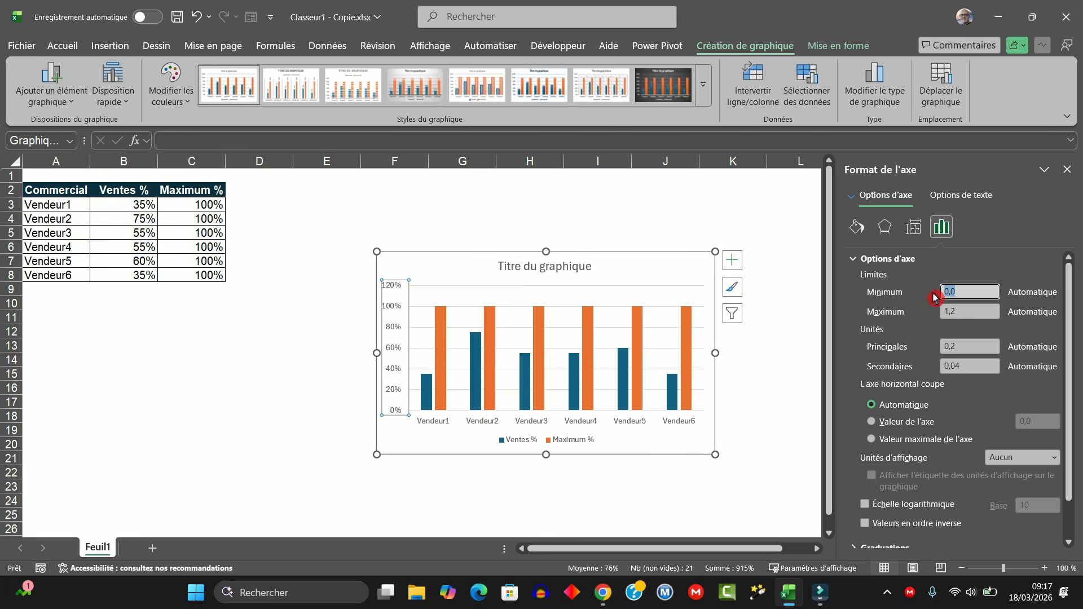
{"action": "left_click", "coordinate": [965, 312]}
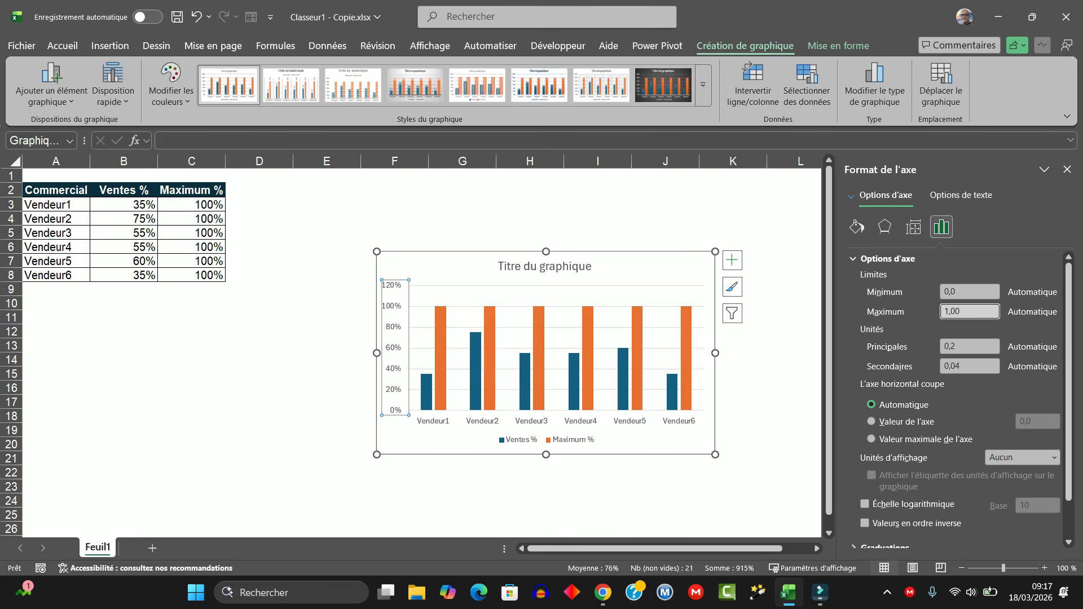
{"action": "key", "text": "Return"}
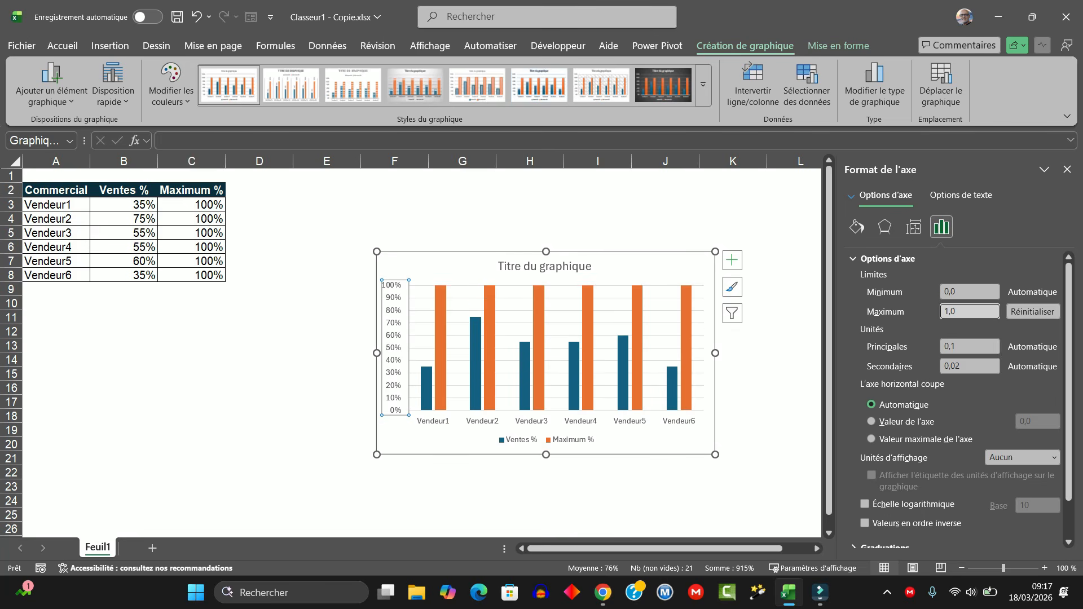
{"action": "left_click", "coordinate": [395, 417]}
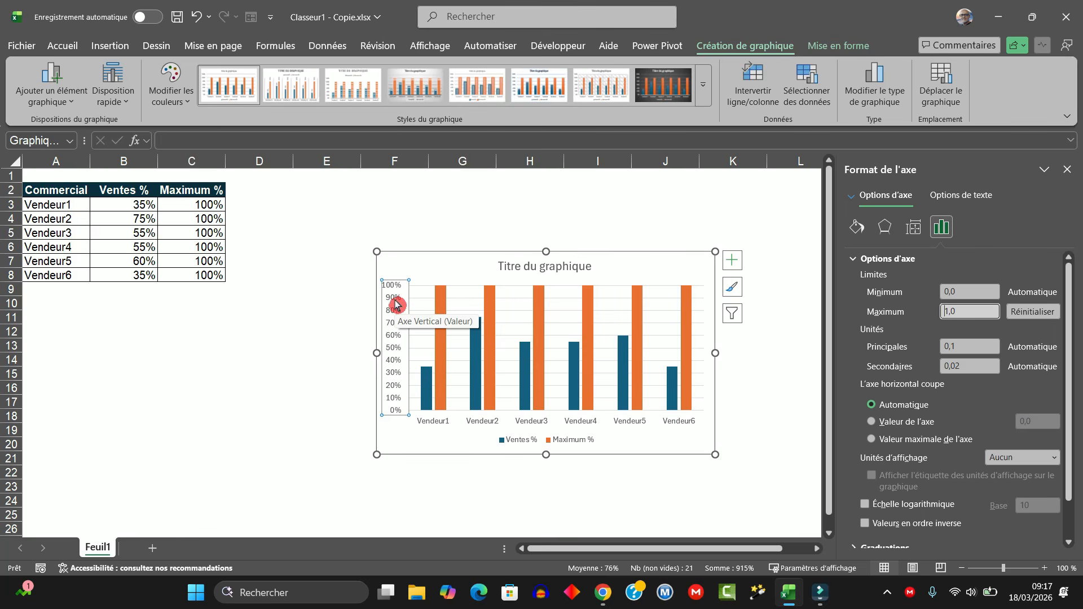
{"action": "key", "text": "Escape"}
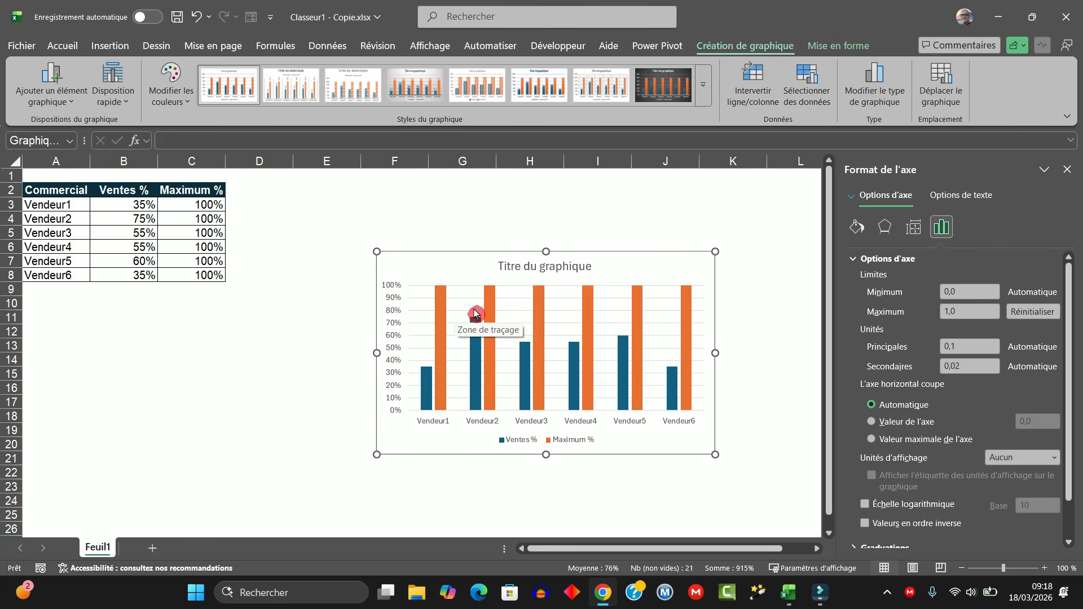
{"action": "left_click", "coordinate": [443, 298]}
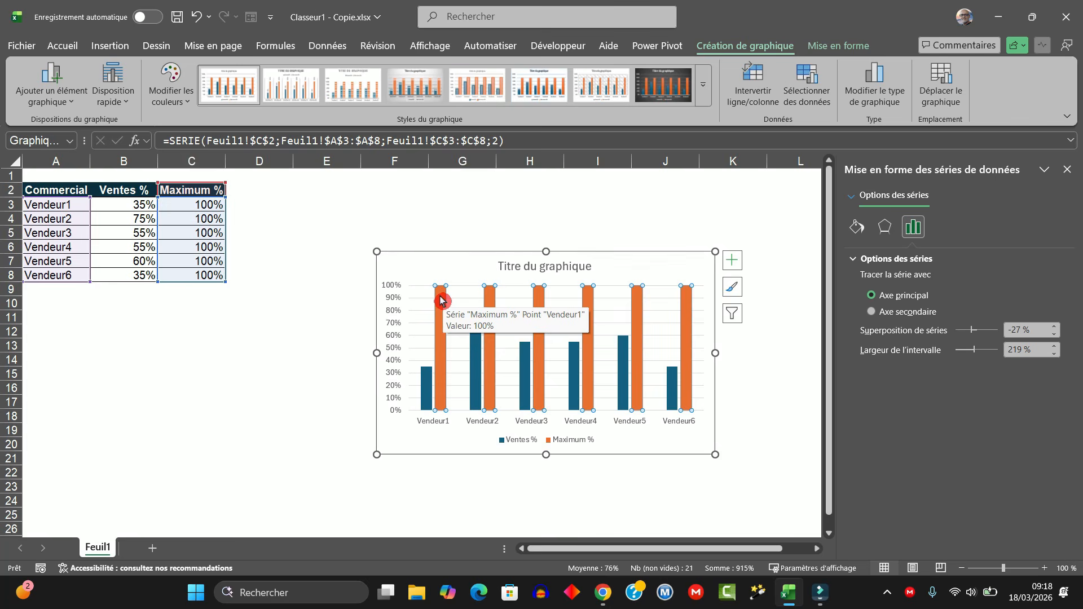
{"action": "left_click", "coordinate": [856, 228]}
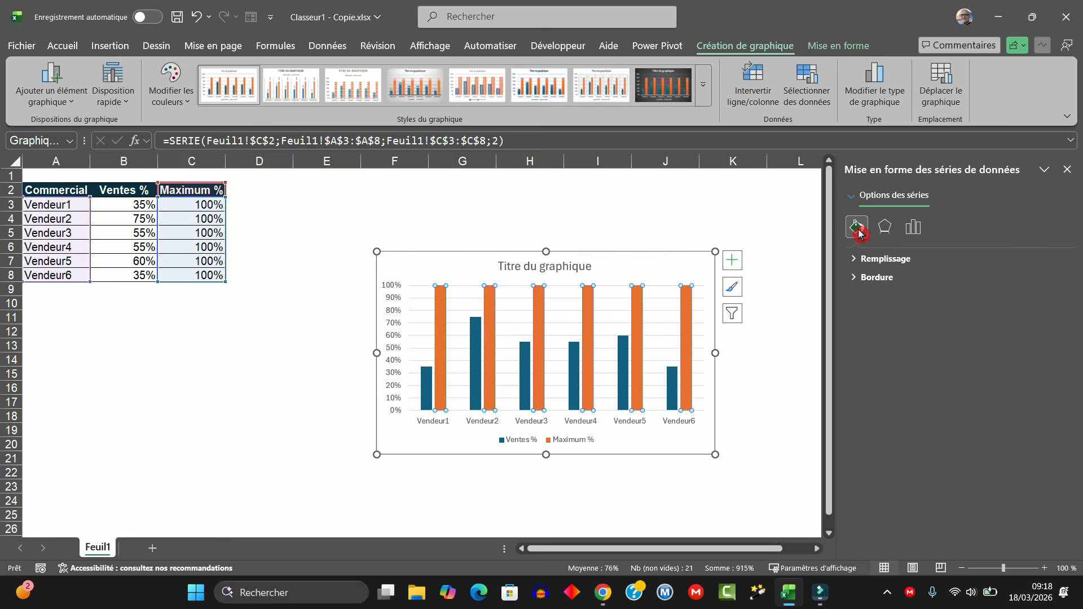
{"action": "left_click", "coordinate": [854, 258]}
{"action": "left_click", "coordinate": [1060, 409]}
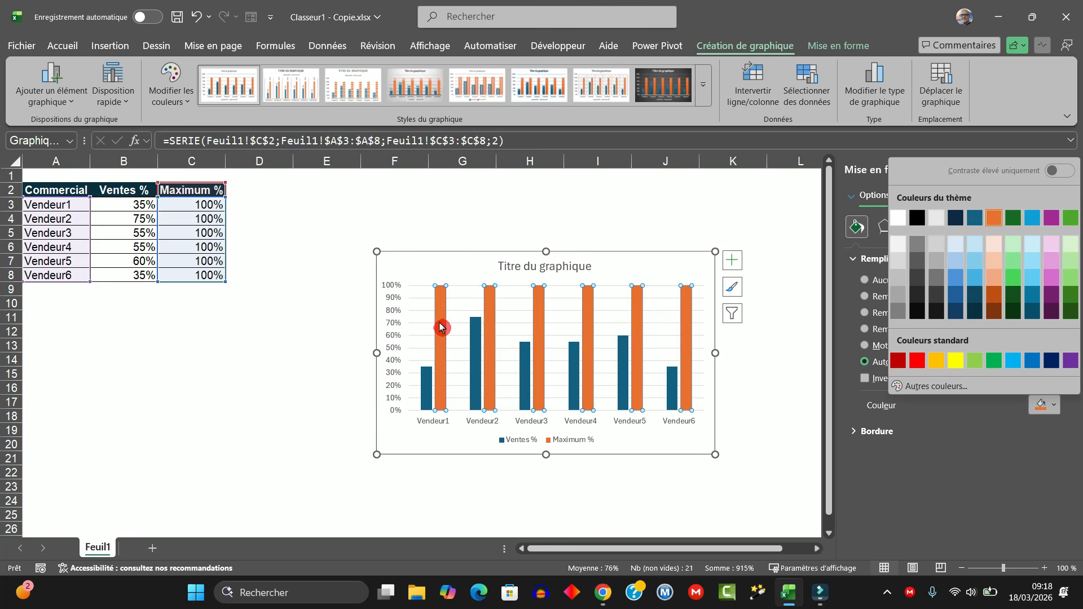
{"action": "left_click", "coordinate": [162, 337]}
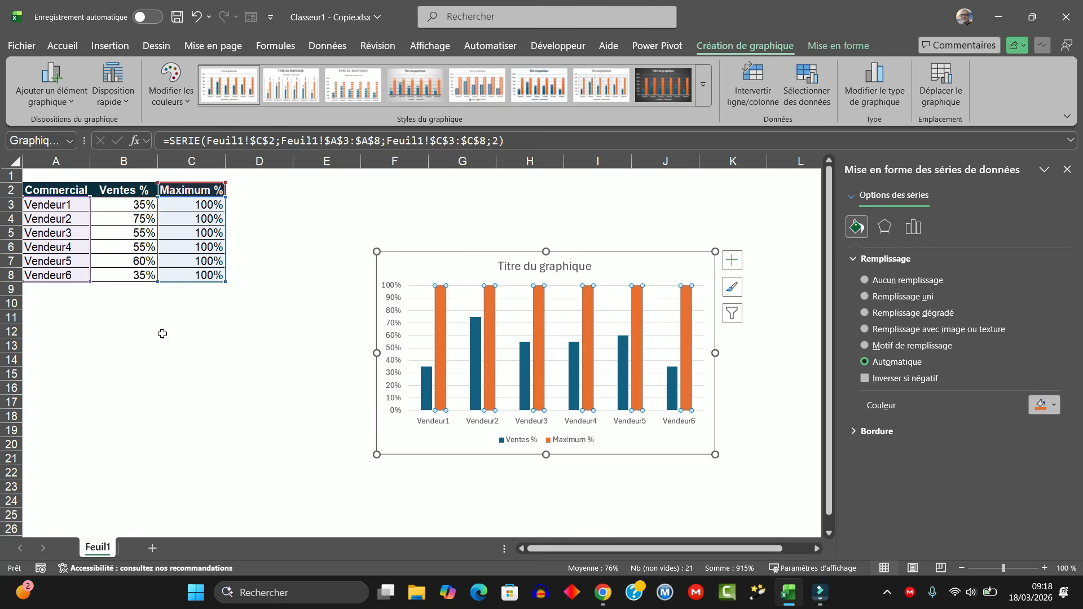
{"action": "left_click", "coordinate": [255, 352]}
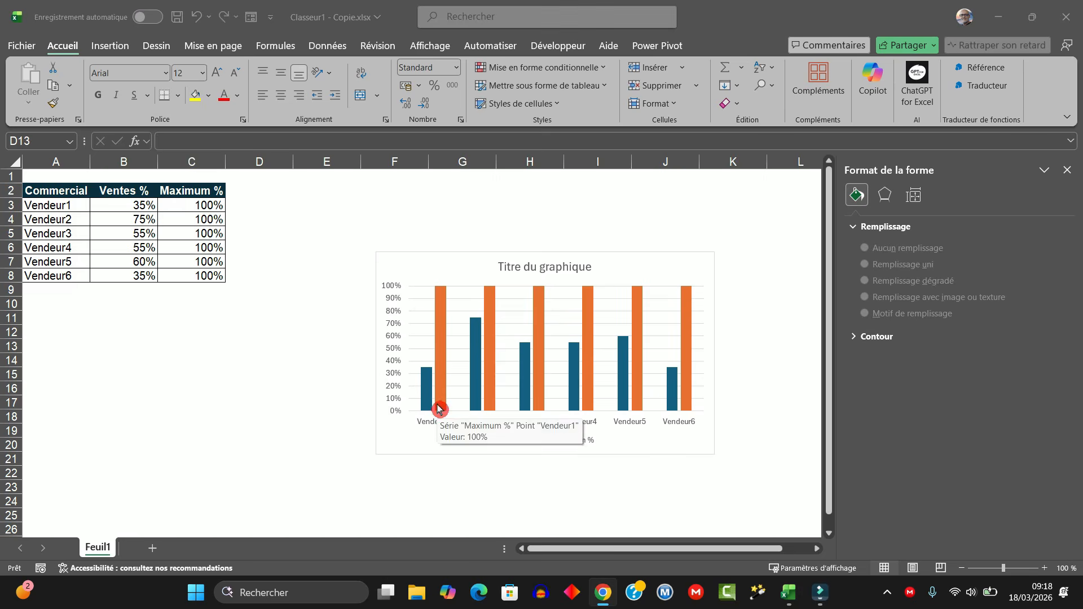
Draw a rectangle about 1,06 cm high and 1,44 cm wide below the table, in column B
{"action": "left_click", "coordinate": [151, 333]}
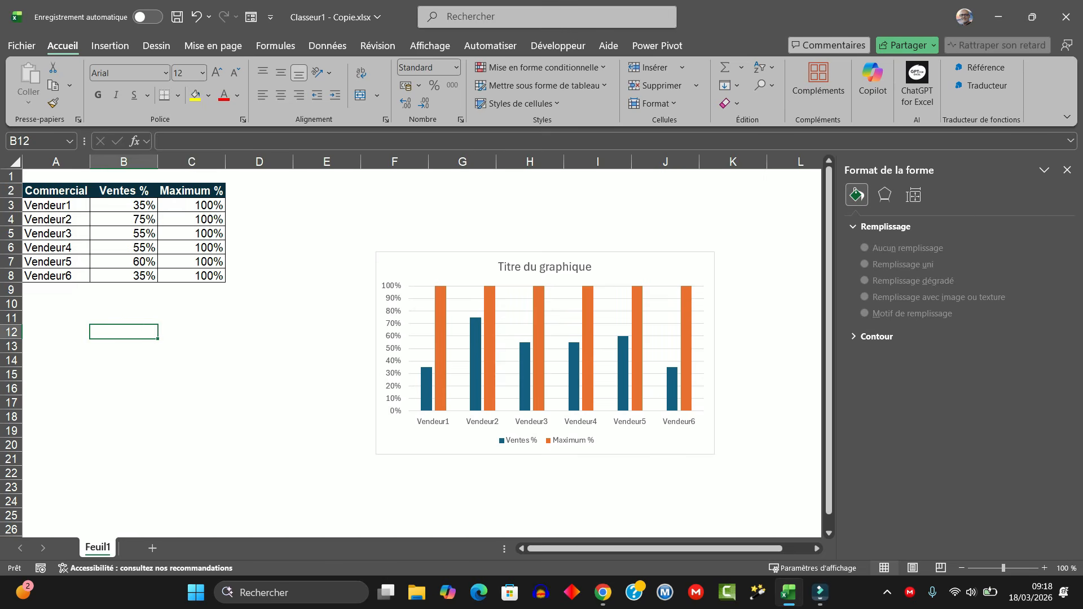
{"action": "left_click", "coordinate": [108, 46]}
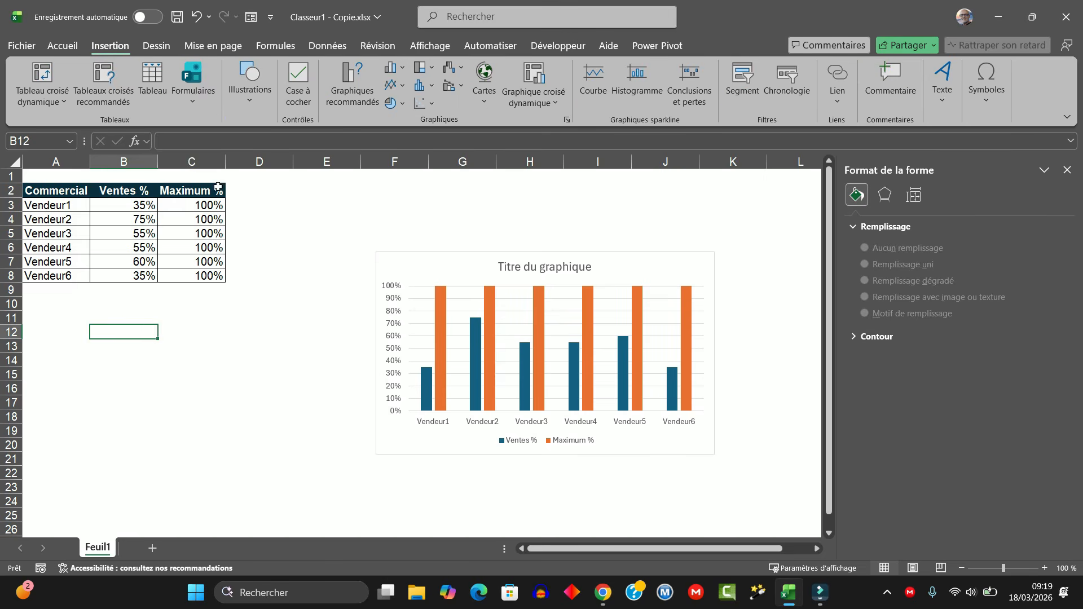
{"action": "left_click", "coordinate": [250, 90]}
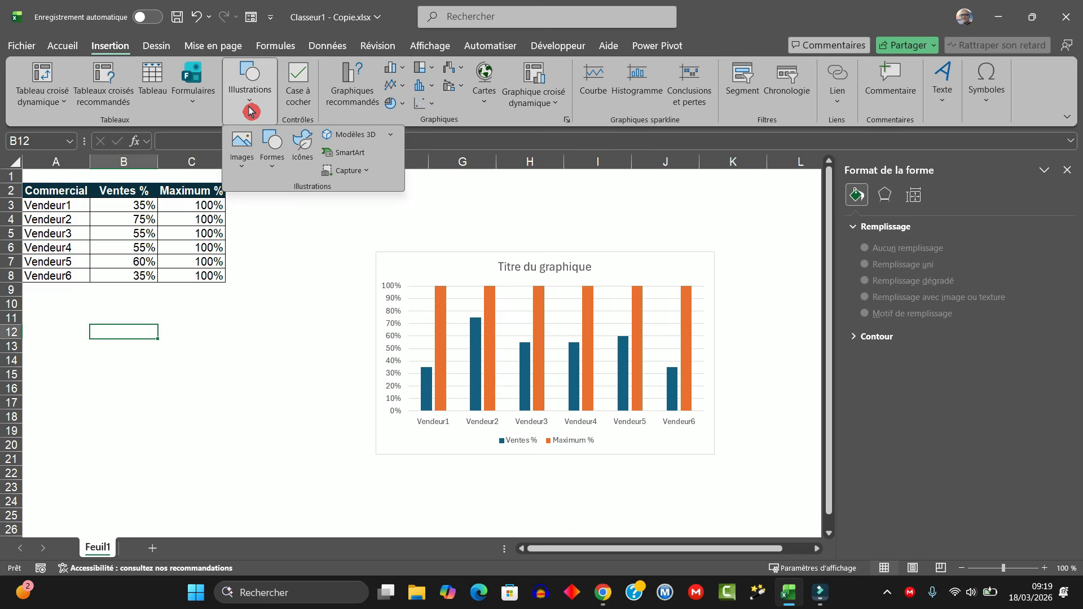
{"action": "left_click", "coordinate": [271, 167]}
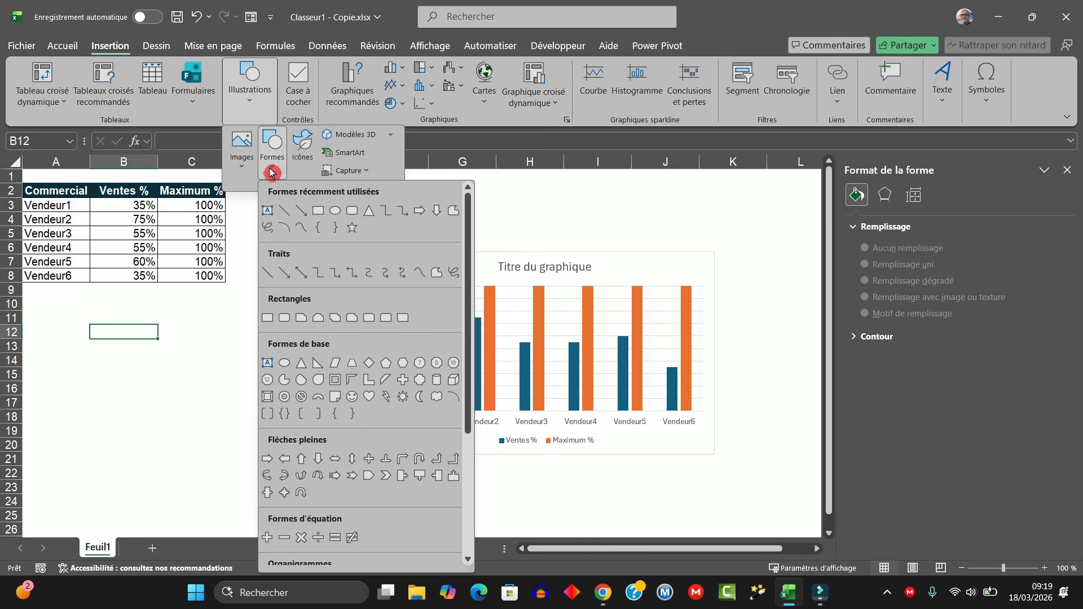
{"action": "left_click", "coordinate": [325, 216]}
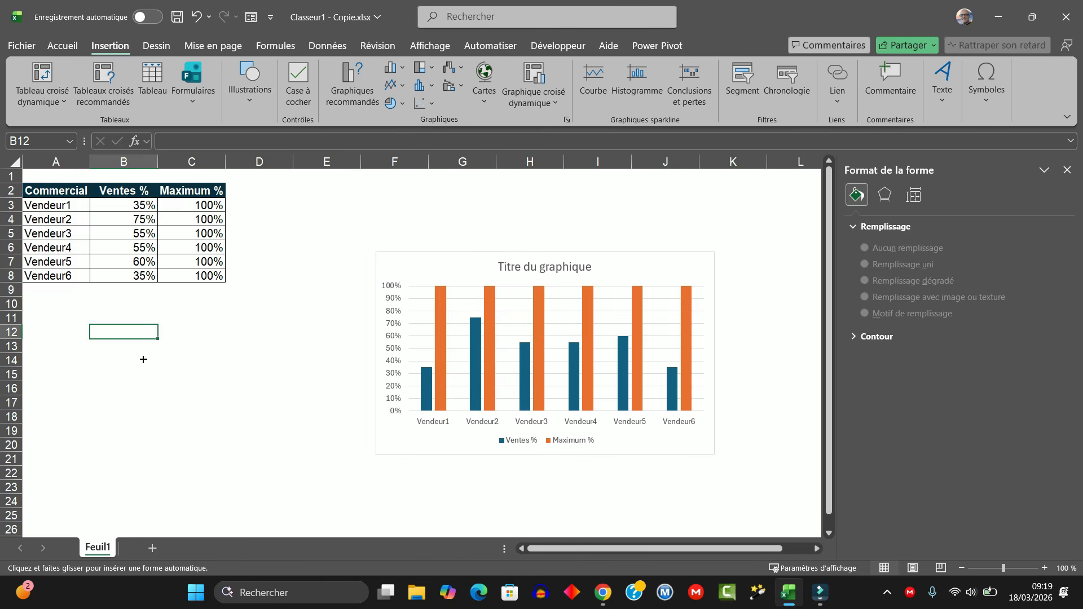
{"action": "left_click_drag", "start_coordinate": [100, 306], "coordinate": [138, 335]}
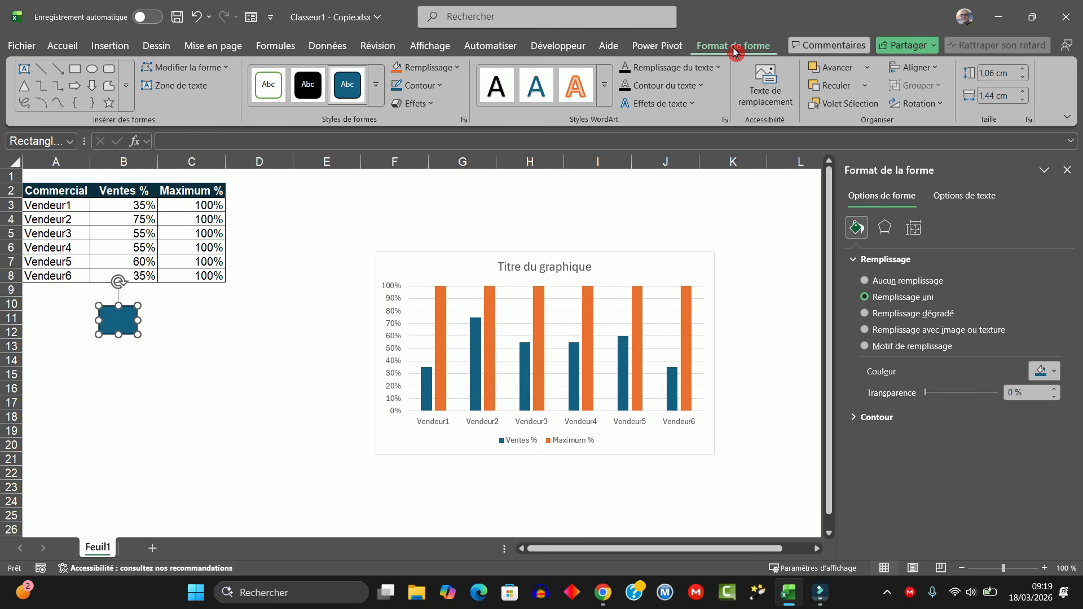
Fill the rectangle with light green from the theme colours and remove its outline
{"action": "left_click", "coordinate": [457, 69]}
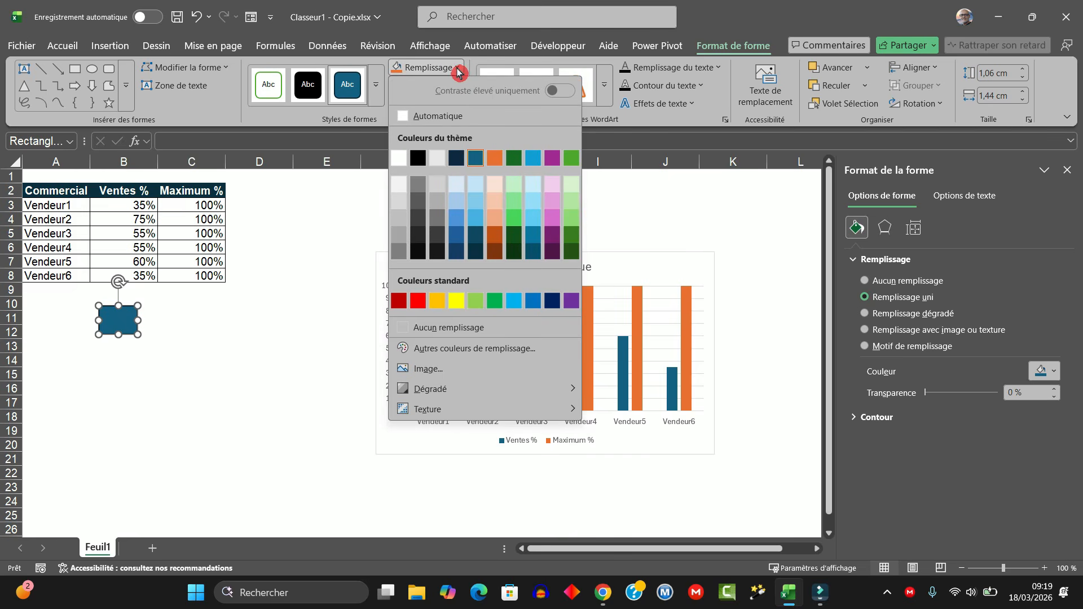
{"action": "left_click", "coordinate": [571, 224]}
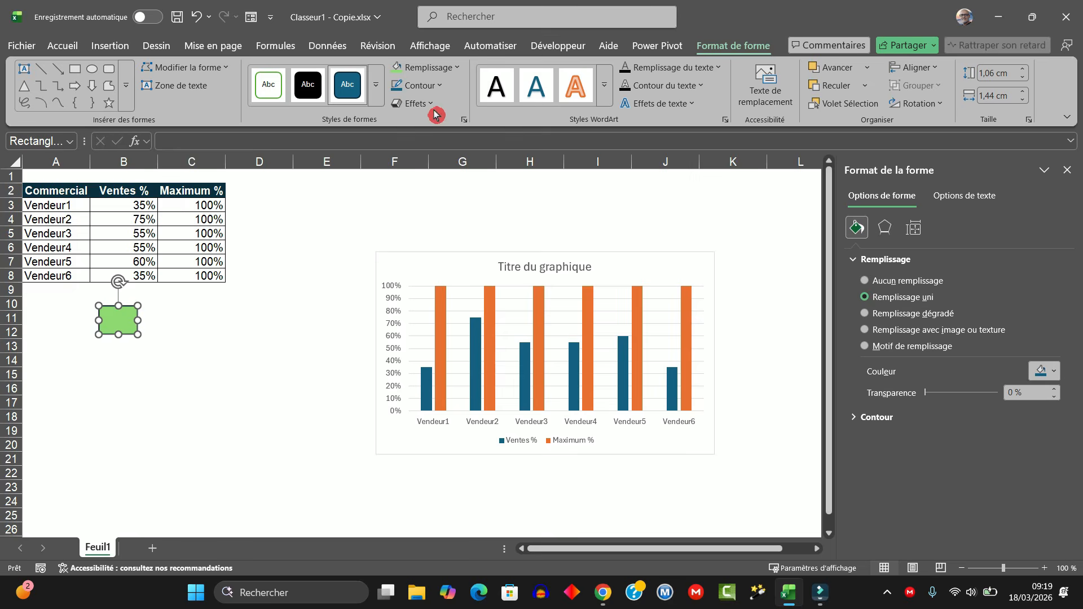
{"action": "left_click", "coordinate": [441, 87]}
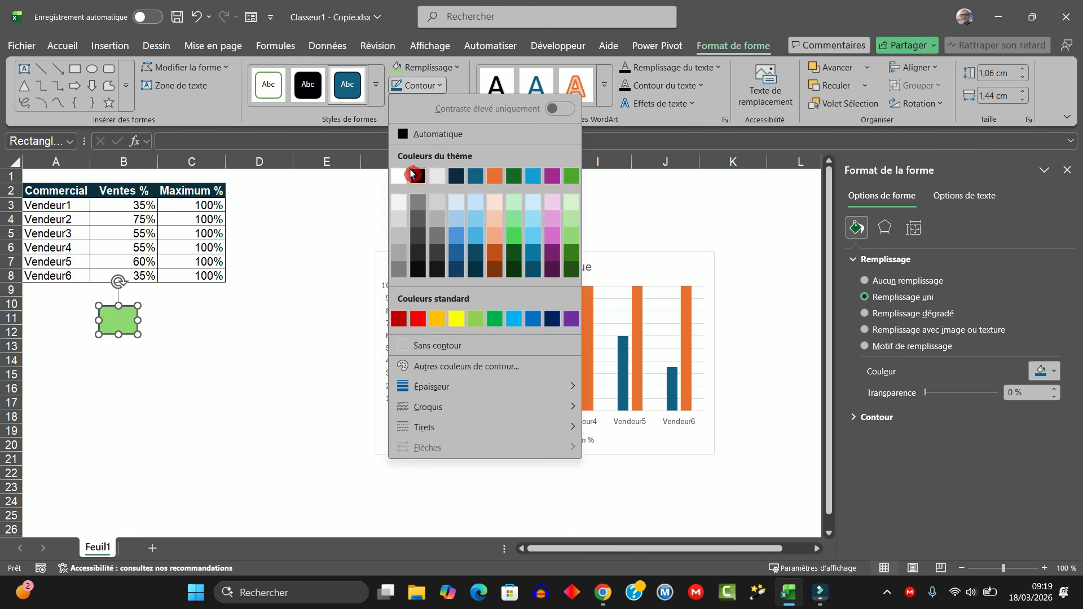
{"action": "left_click", "coordinate": [208, 373]}
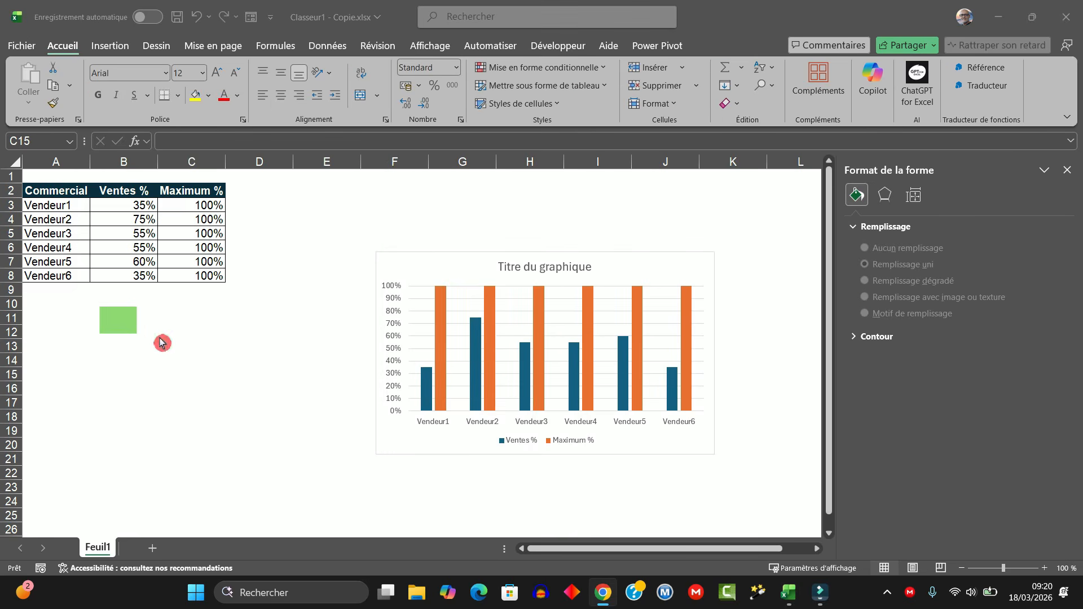
Try duplicating the green rectangle beside the original, and undo the duplication
{"action": "left_click", "coordinate": [121, 318]}
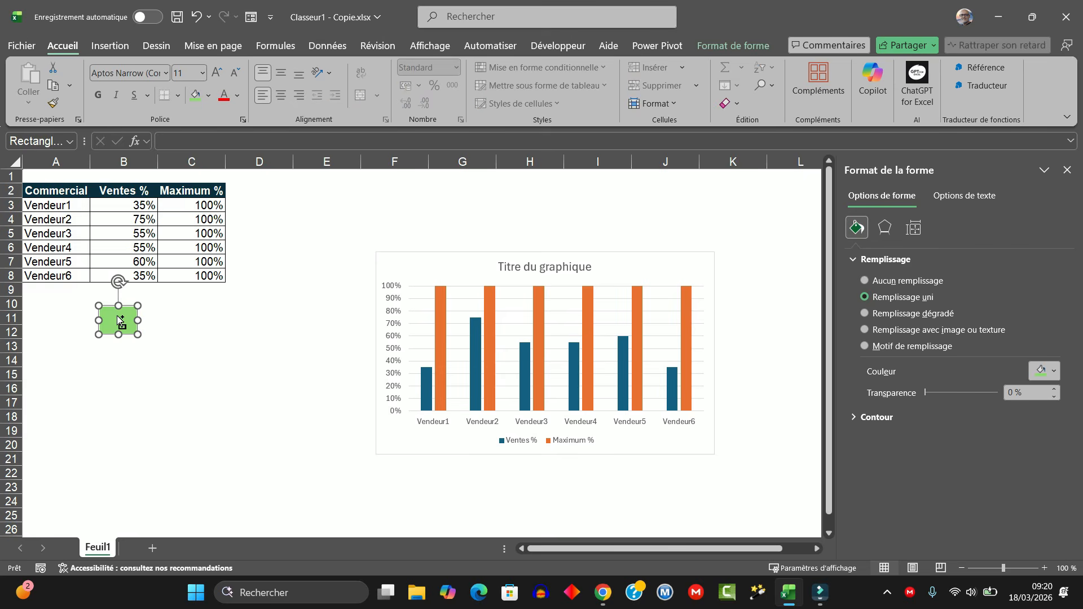
{"action": "left_click_drag", "start_coordinate": [116, 317], "coordinate": [175, 332]}
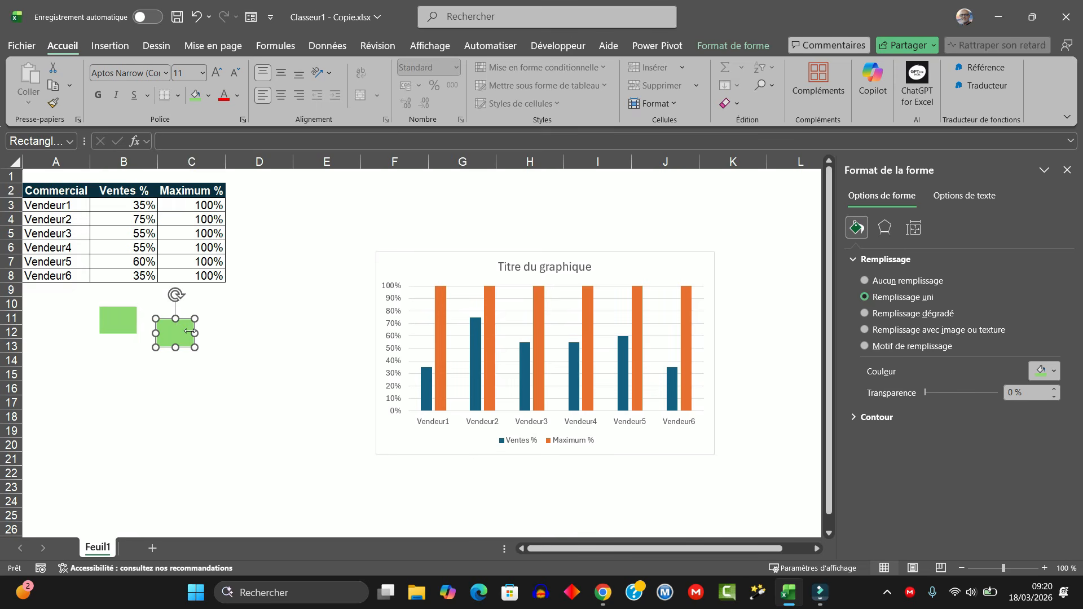
{"action": "key", "text": "ctrl+z"}
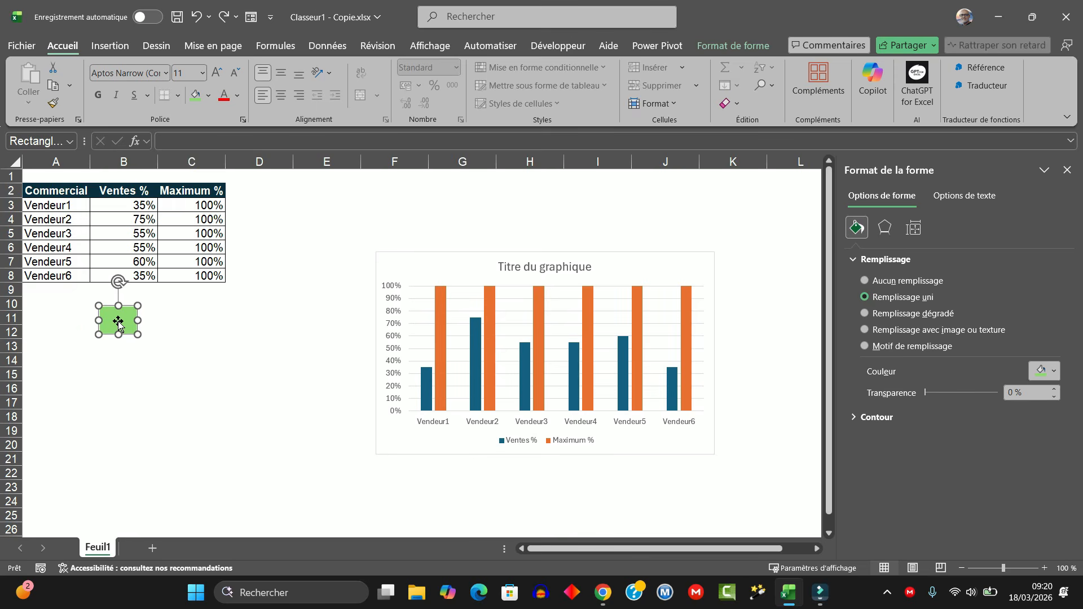
Paste a copy of the green rectangle in column C and align it level with the original
{"action": "left_click", "coordinate": [193, 334]}
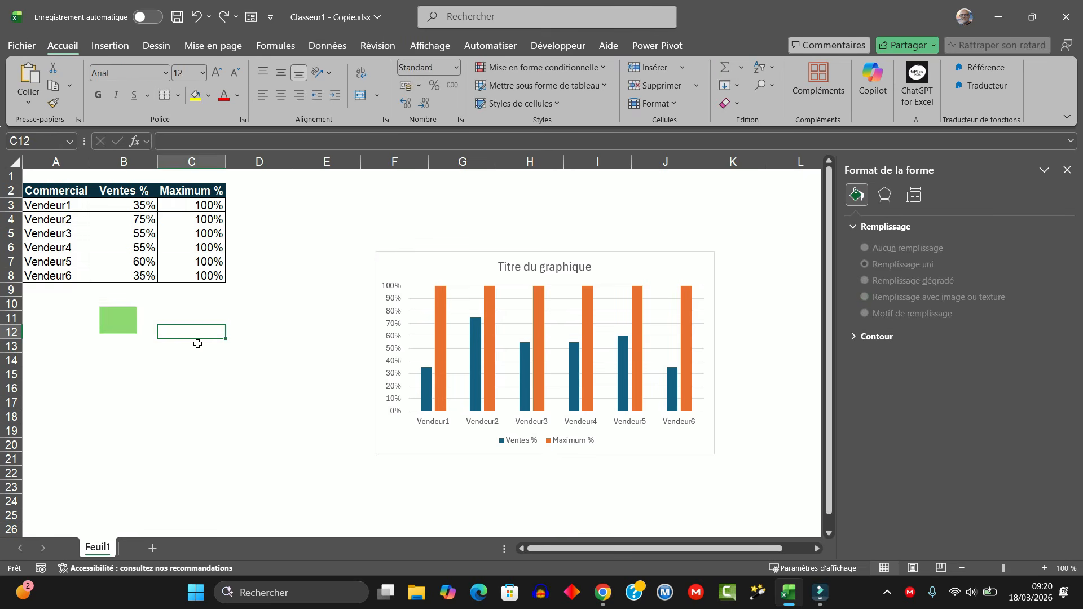
{"action": "key", "text": "ctrl+v"}
{"action": "left_click_drag", "start_coordinate": [185, 347], "coordinate": [186, 331]}
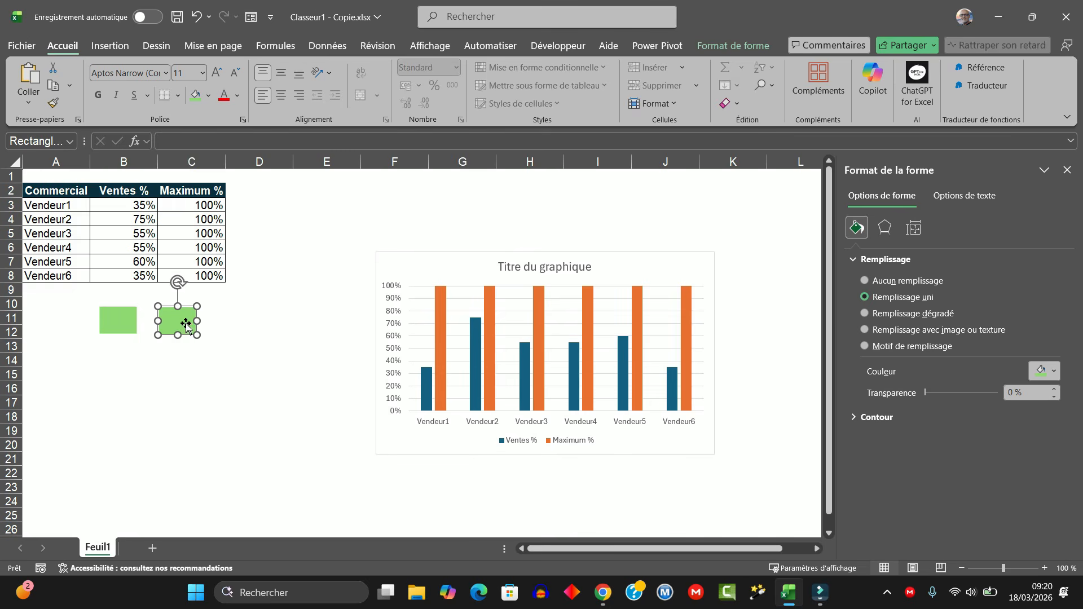
Change the copied rectangle's fill to light grey from the theme colours
{"action": "left_click", "coordinate": [736, 48]}
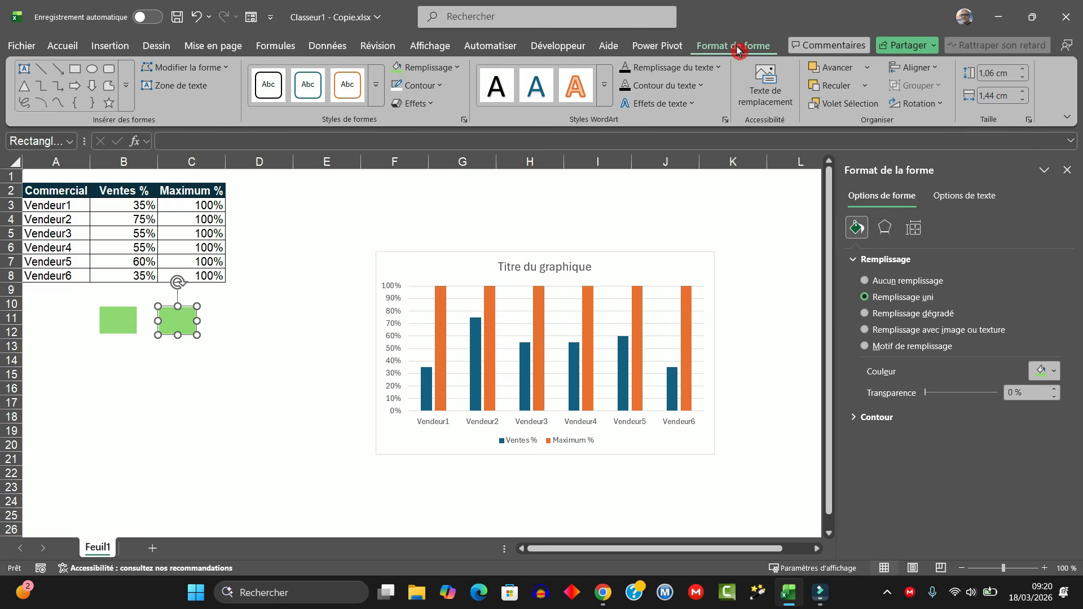
{"action": "left_click", "coordinate": [457, 67]}
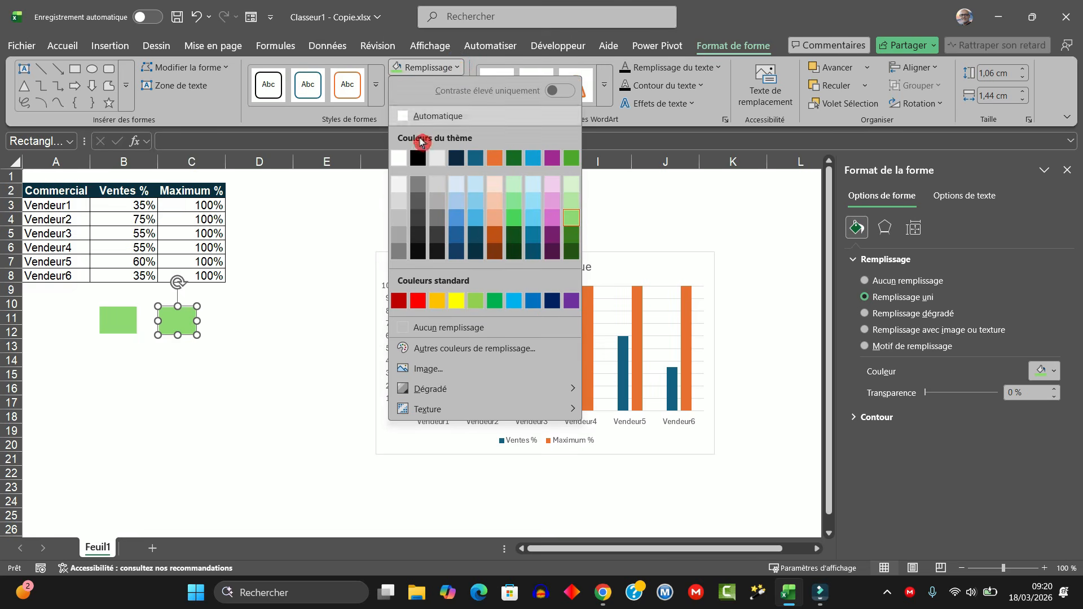
{"action": "left_click", "coordinate": [398, 217]}
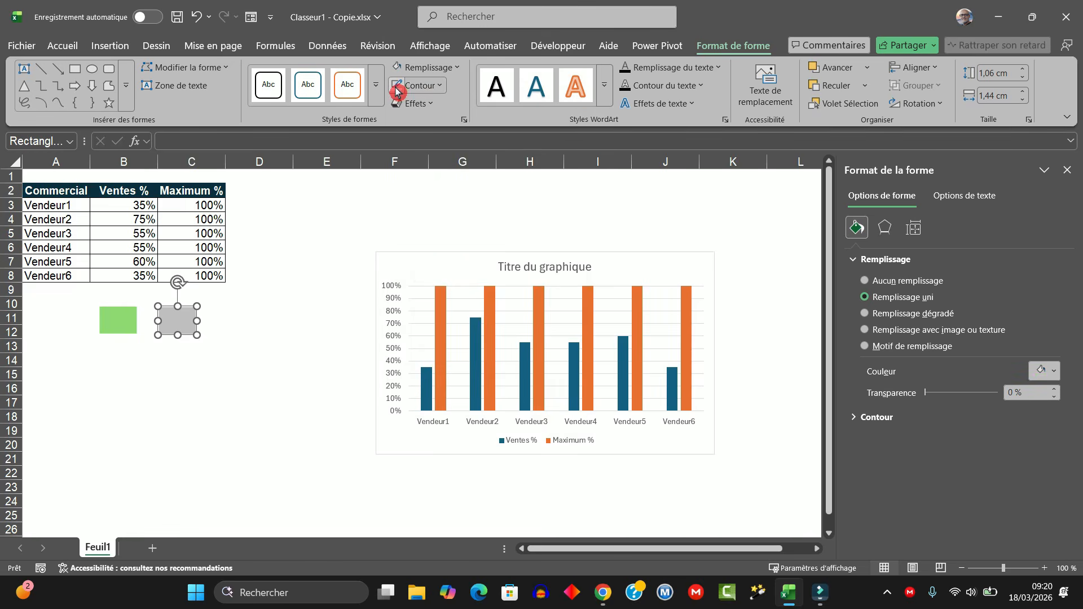
{"action": "left_click", "coordinate": [239, 436]}
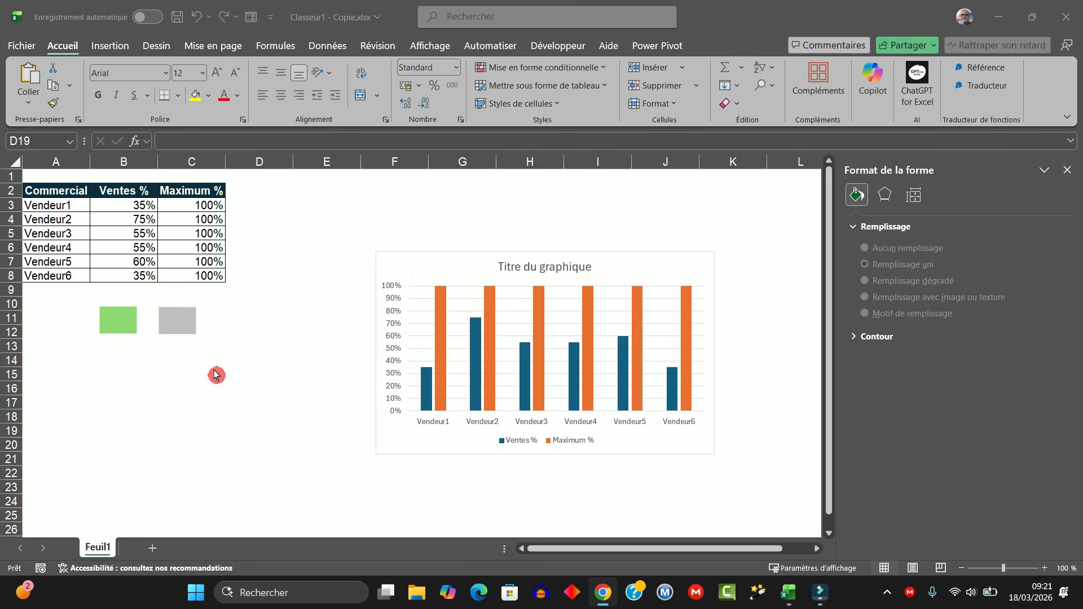
Copy the grey rectangle and paste it as the fill of the chart's Maximum % columns
{"action": "left_click", "coordinate": [184, 331]}
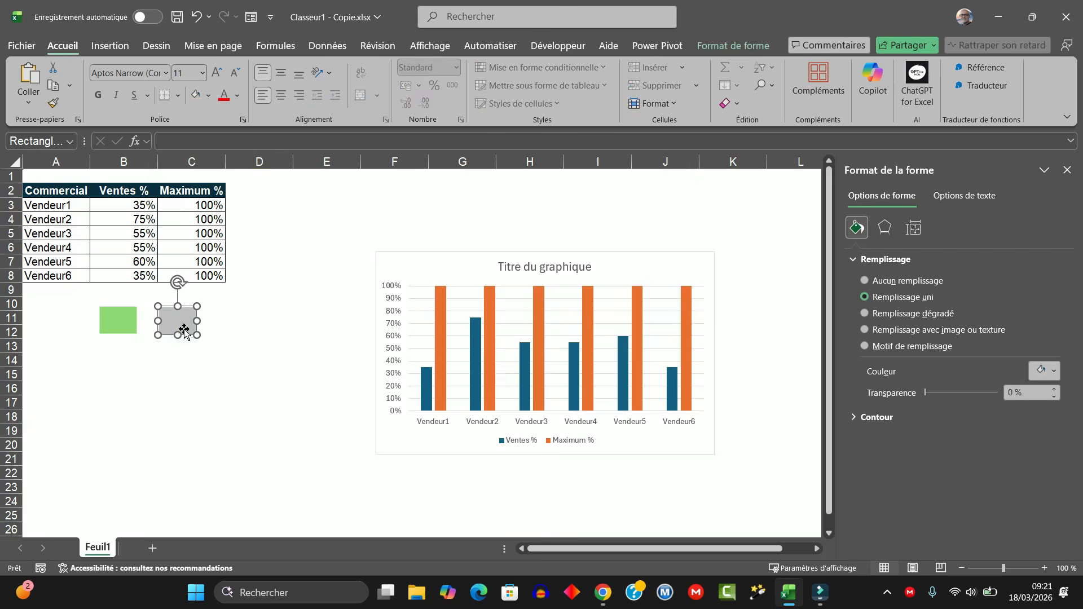
{"action": "left_click", "coordinate": [441, 295]}
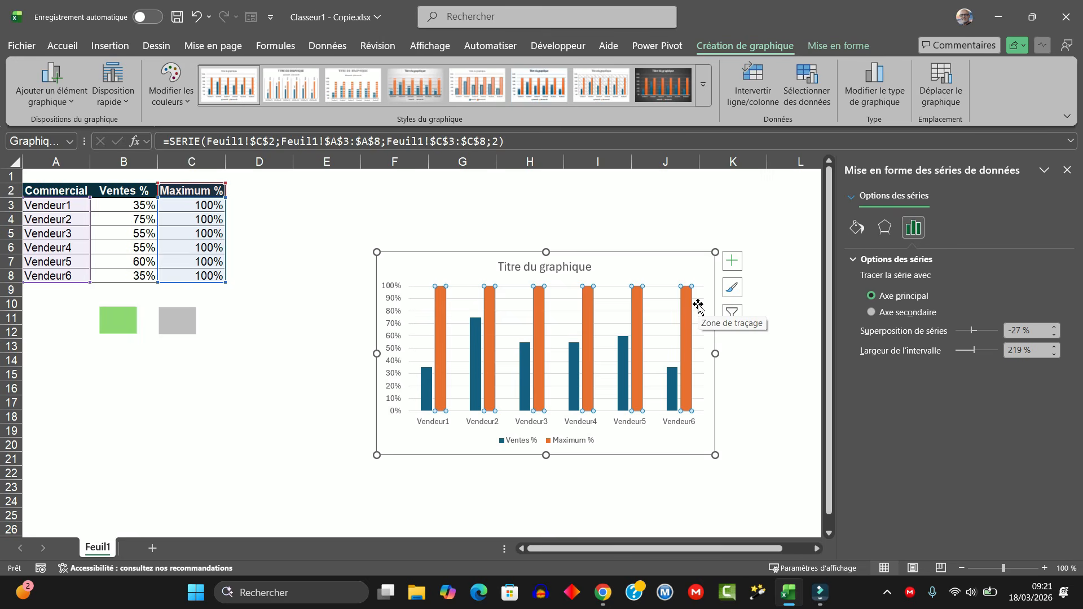
{"action": "key", "text": "ctrl+v"}
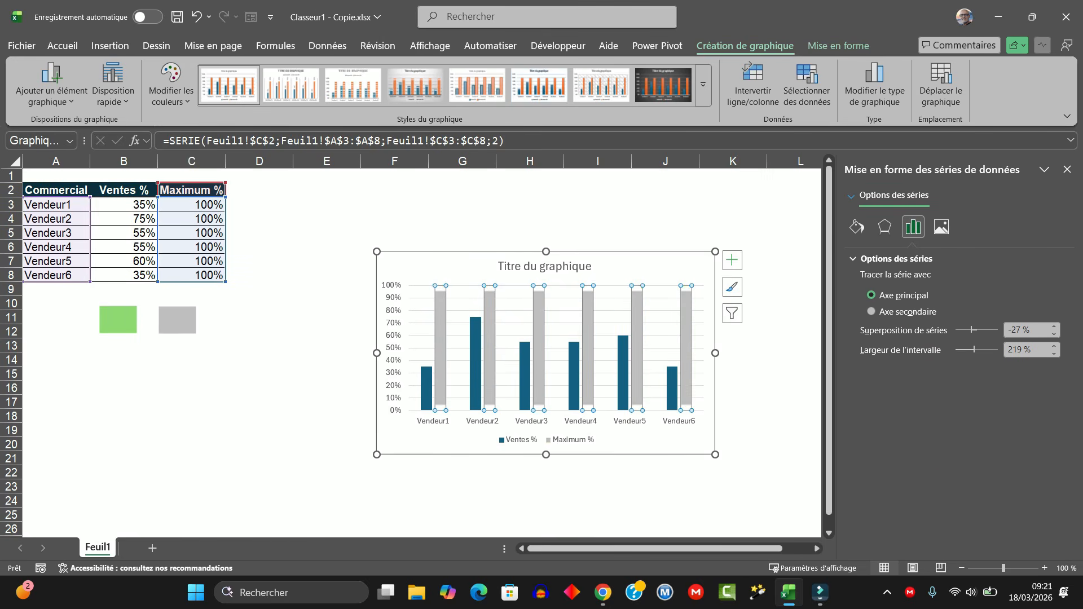
Copy the green rectangle and paste it as the fill of the chart's Ventes % columns
{"action": "left_click", "coordinate": [125, 331]}
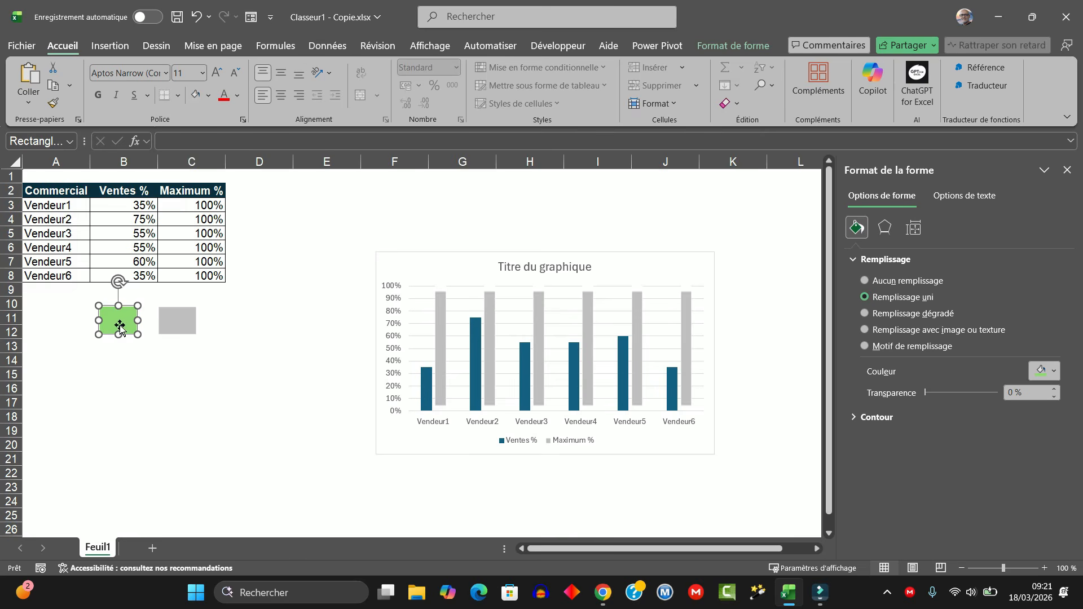
{"action": "left_click", "coordinate": [426, 378]}
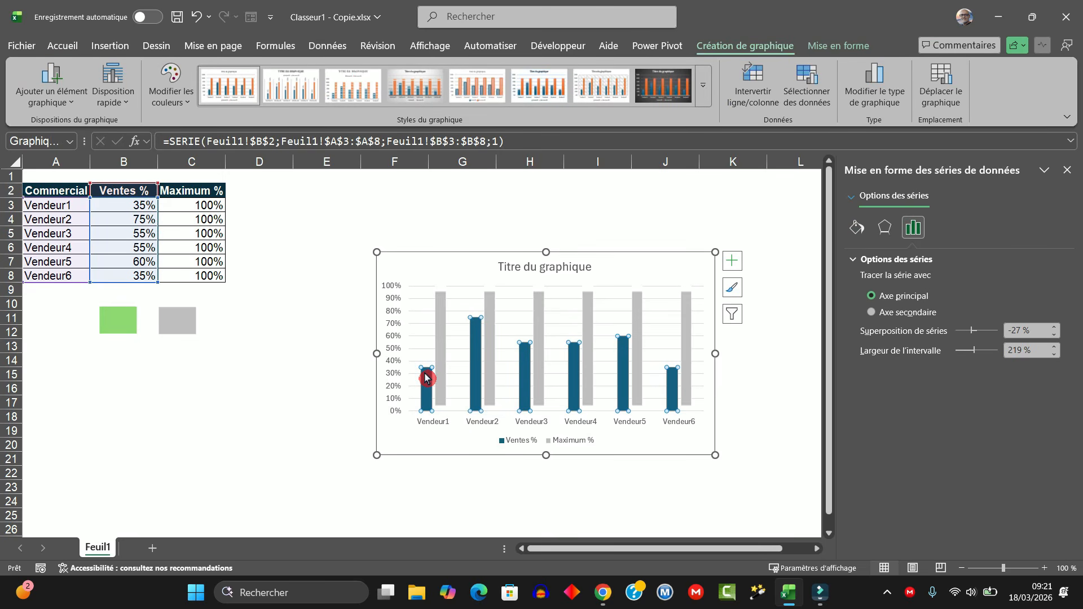
{"action": "key", "text": "ctrl+v"}
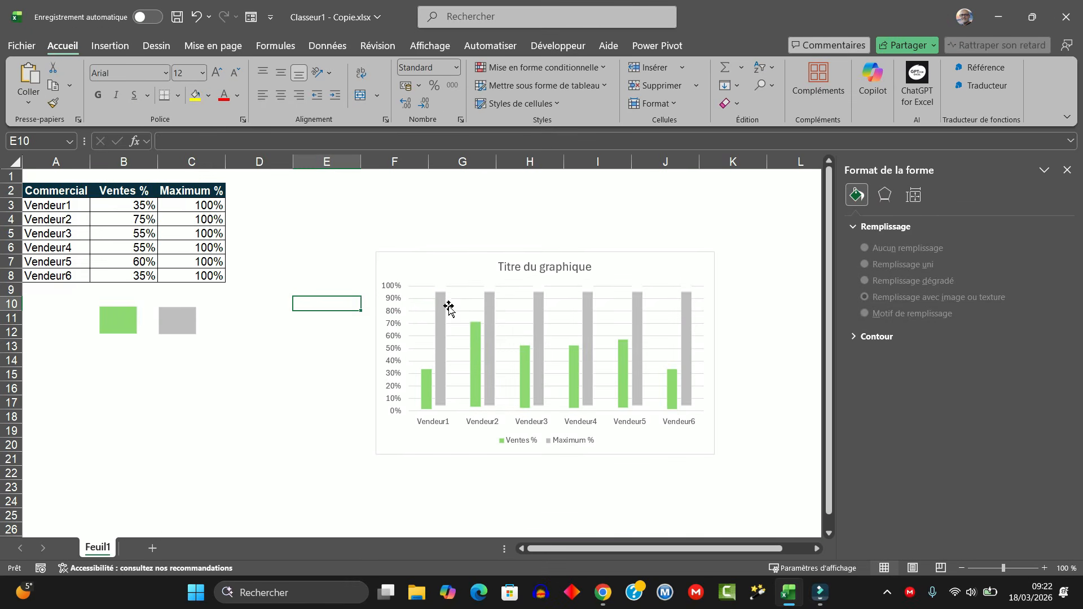
Set the Maximum % columns' picture fill to stack and scale with 0,1 units per picture
{"action": "mouse_move", "coordinate": [442, 300]}
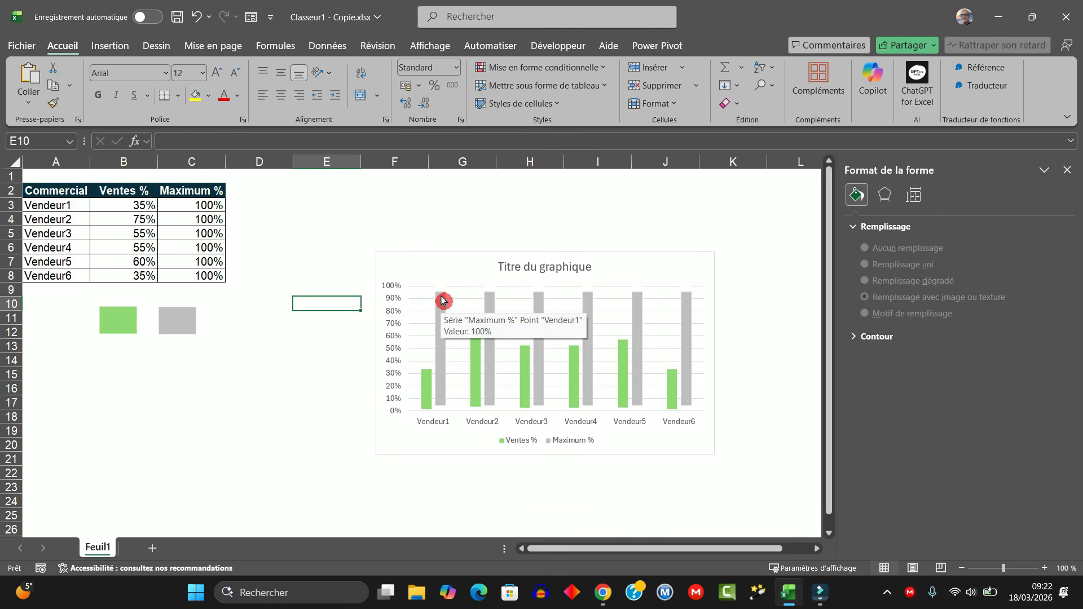
{"action": "left_click", "coordinate": [442, 300]}
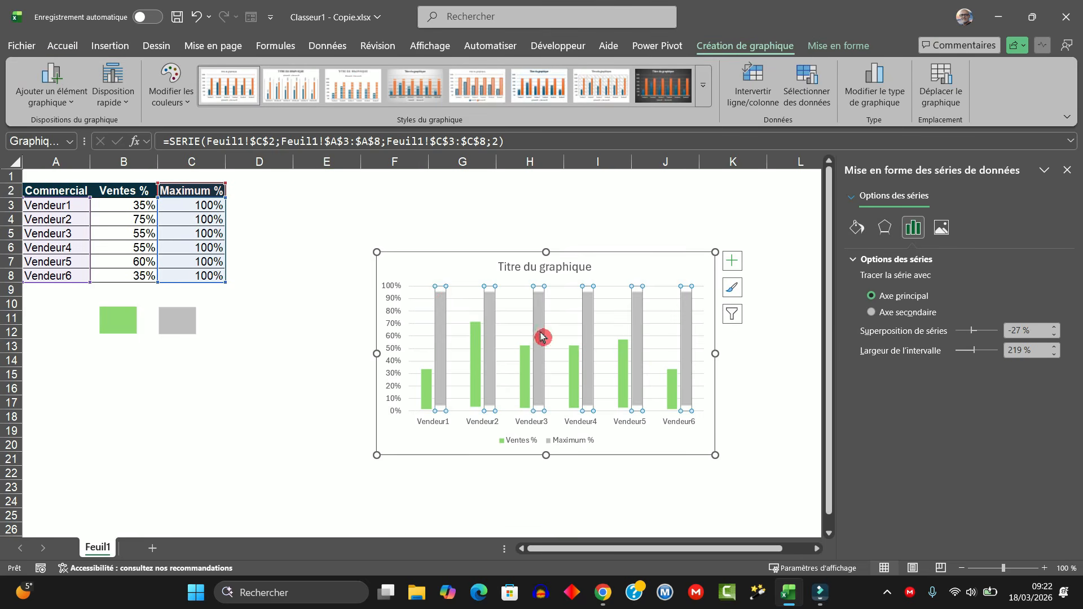
{"action": "left_click", "coordinate": [855, 228]}
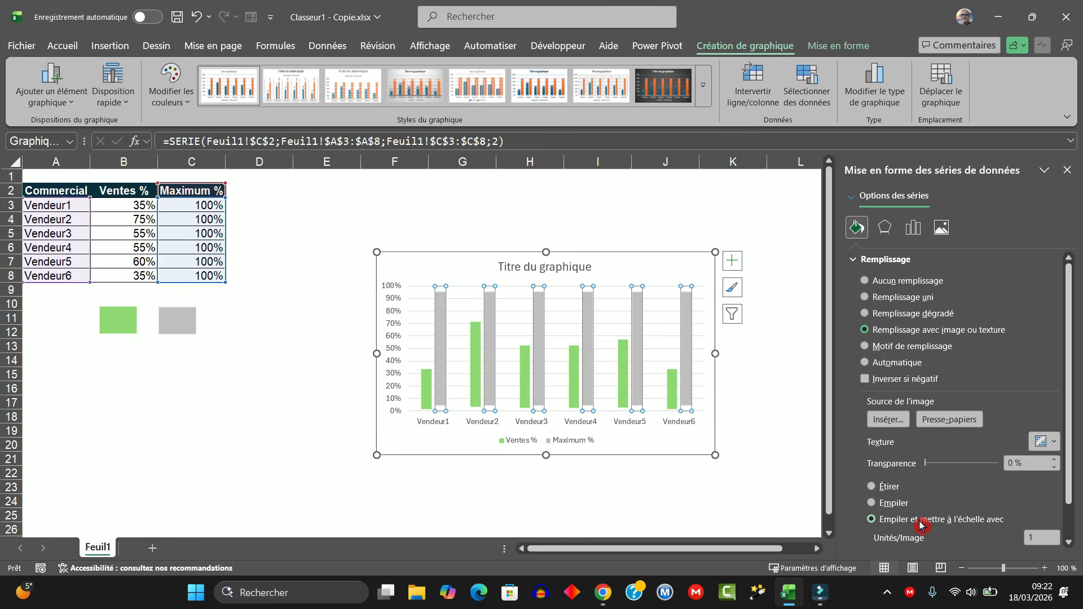
{"action": "double_click", "coordinate": [1031, 537]}
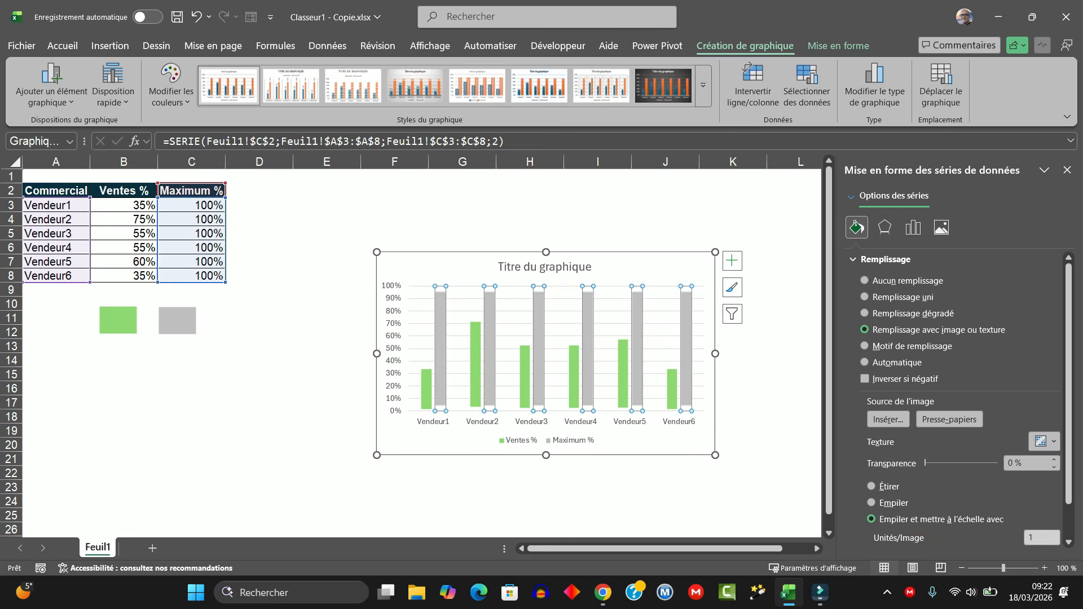
{"action": "left_click", "coordinate": [1020, 543]}
{"action": "type", "text": "0,"}
{"action": "scroll", "coordinate": [1022, 544], "scroll_direction": "down", "scroll_amount": 1}
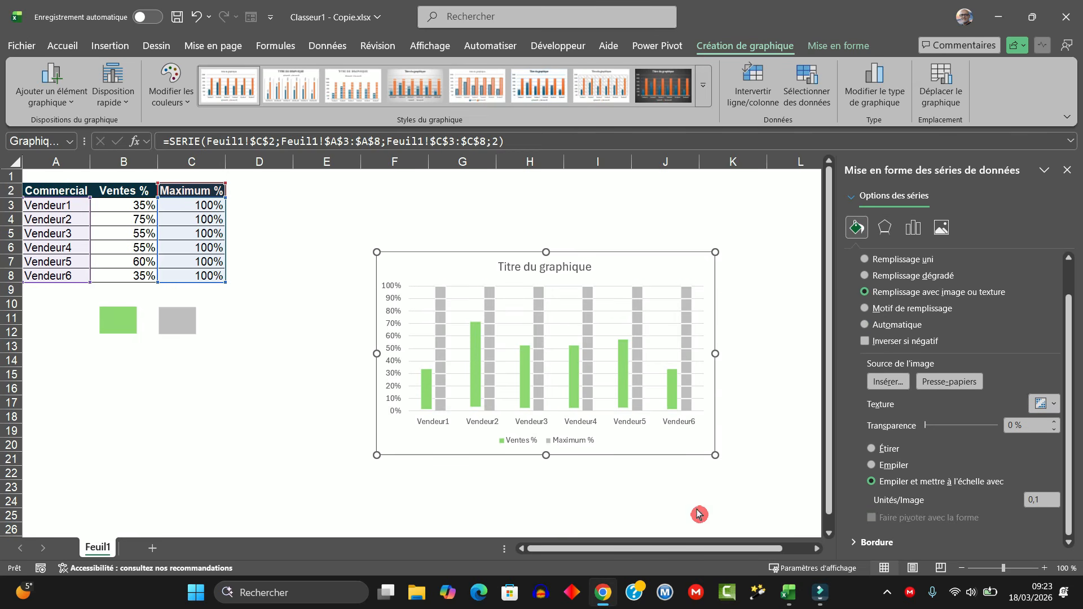
Make the Ventes % columns' picture fill stack and scale with 0,1 units per picture
{"action": "left_click", "coordinate": [427, 386]}
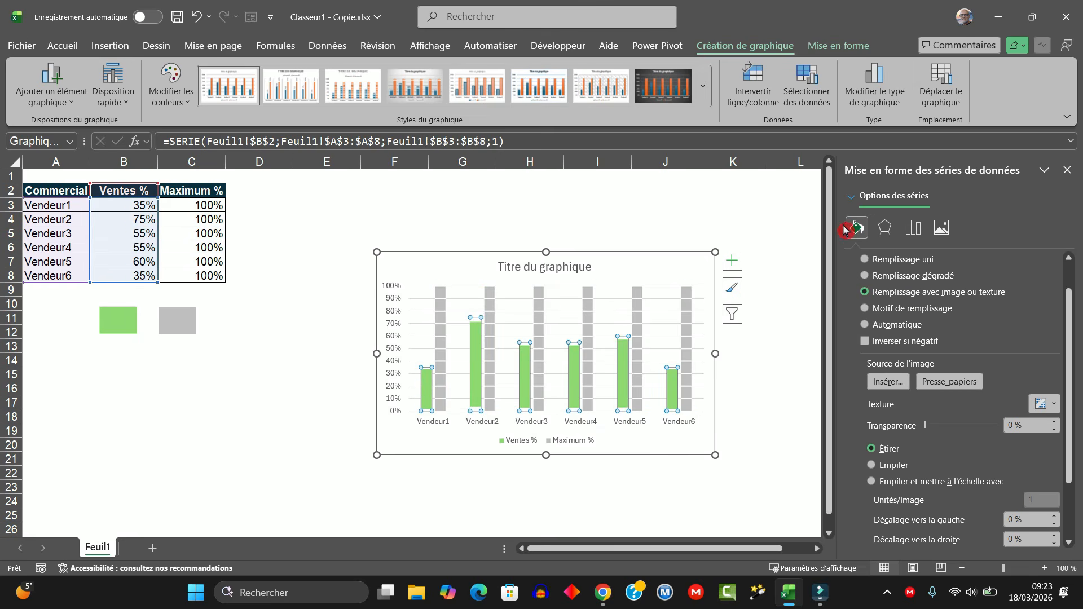
{"action": "left_click", "coordinate": [872, 484]}
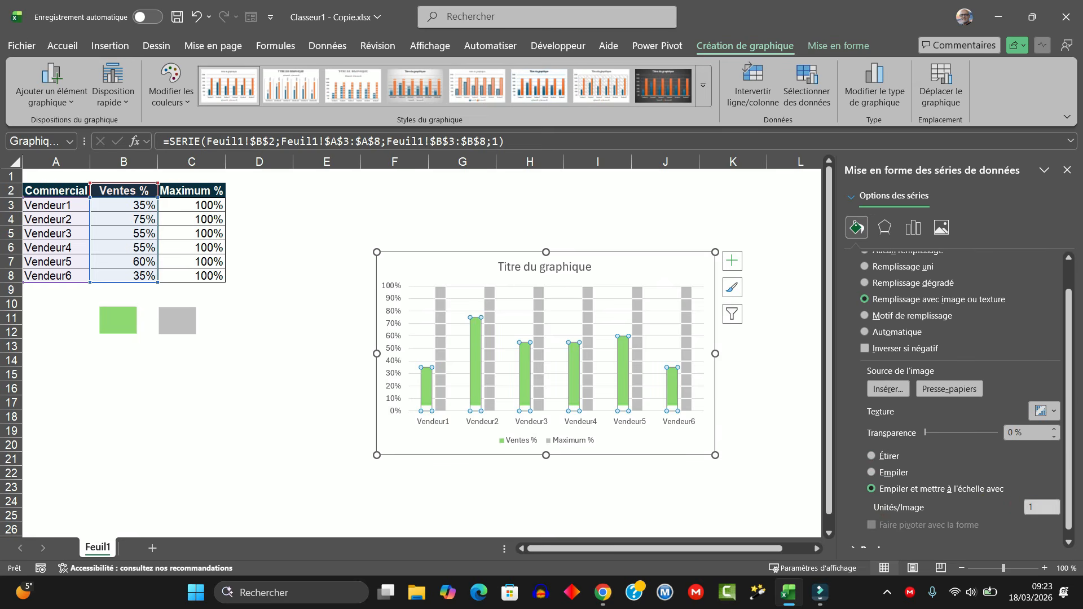
{"action": "left_click", "coordinate": [1020, 508]}
{"action": "type", "text": "0,"}
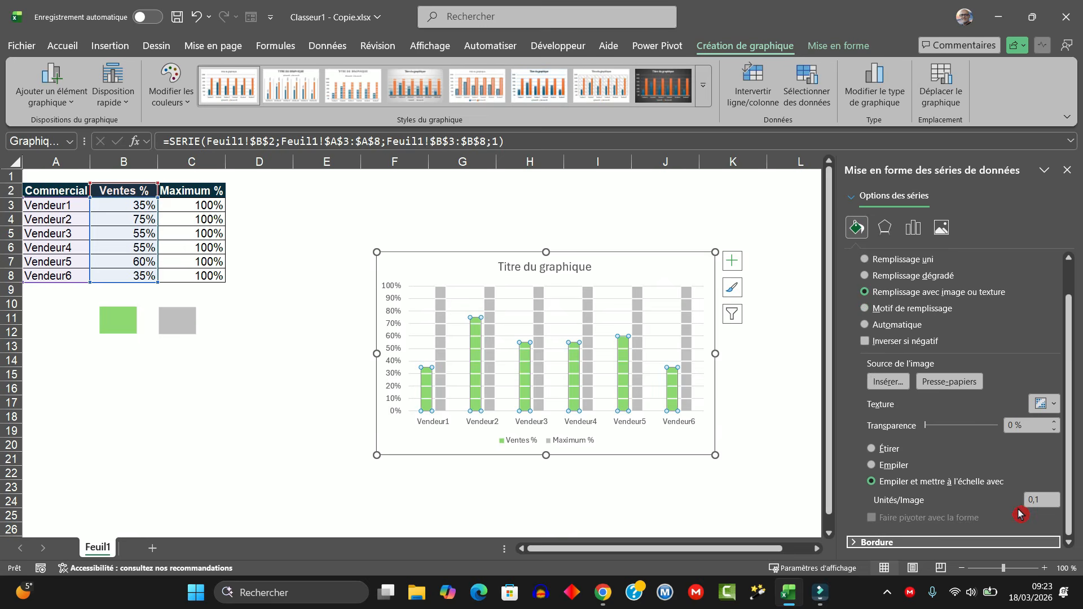
{"action": "left_click", "coordinate": [277, 414]}
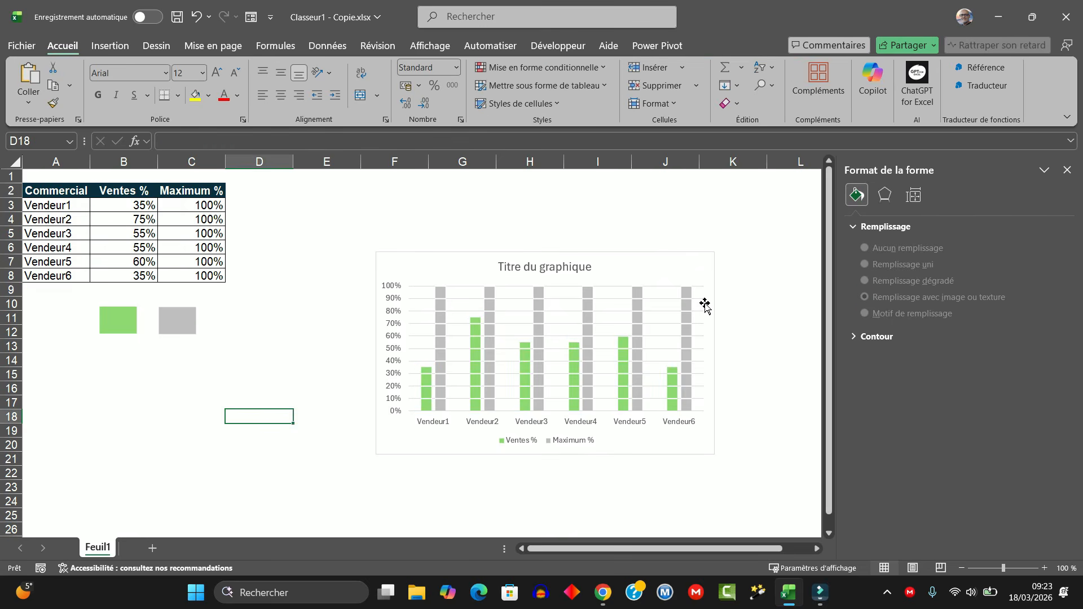
Remove the chart's major horizontal gridlines
{"action": "left_click", "coordinate": [417, 289]}
{"action": "left_click", "coordinate": [448, 303]}
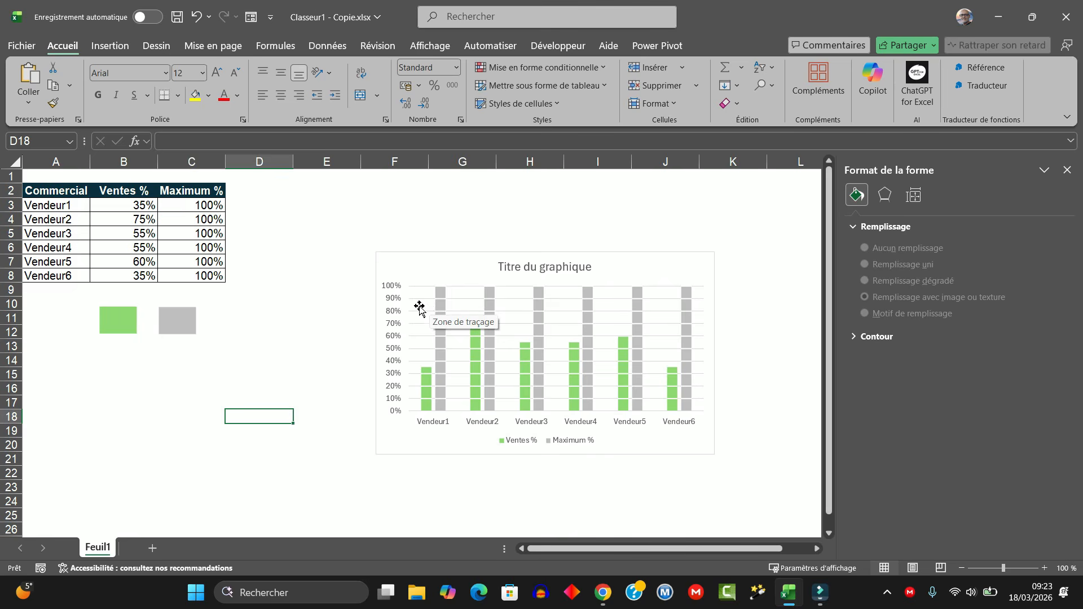
{"action": "left_click", "coordinate": [702, 289]}
{"action": "left_click", "coordinate": [772, 361]}
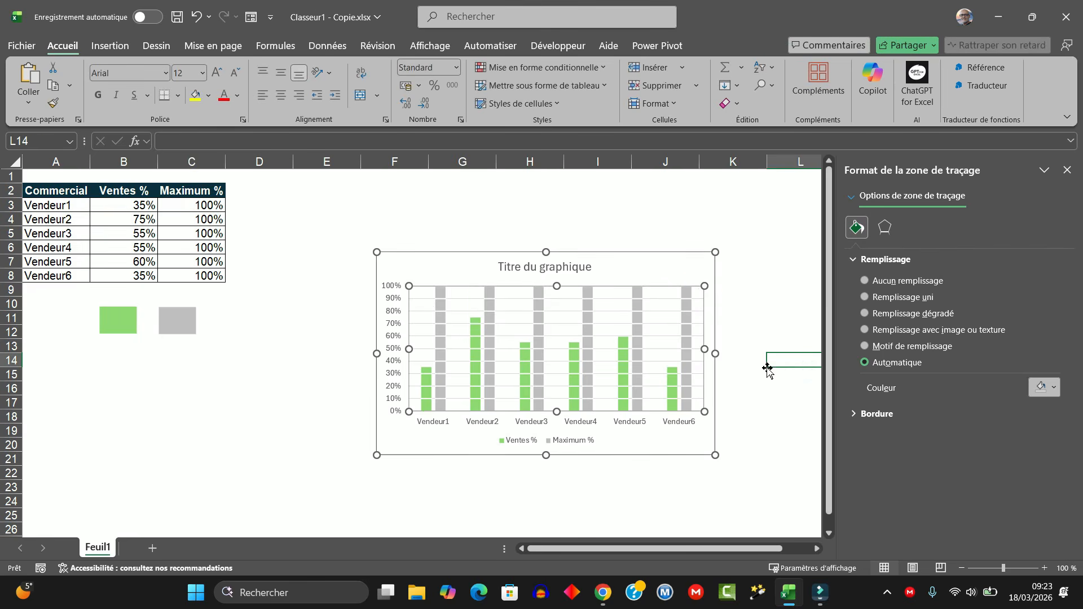
{"action": "left_click", "coordinate": [701, 305]}
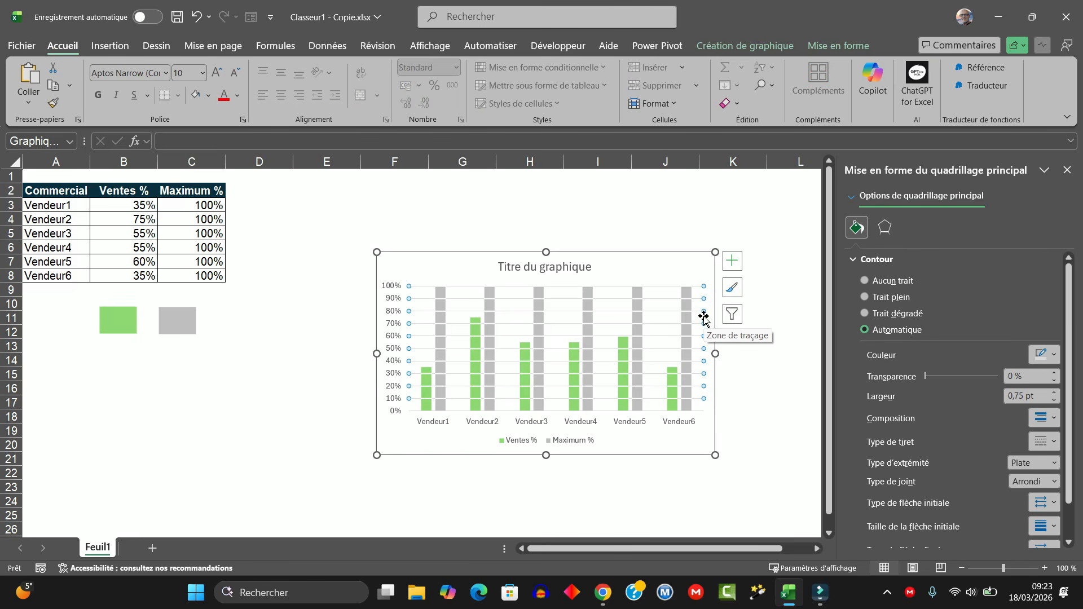
{"action": "key", "text": "Escape"}
{"action": "left_click", "coordinate": [169, 443]}
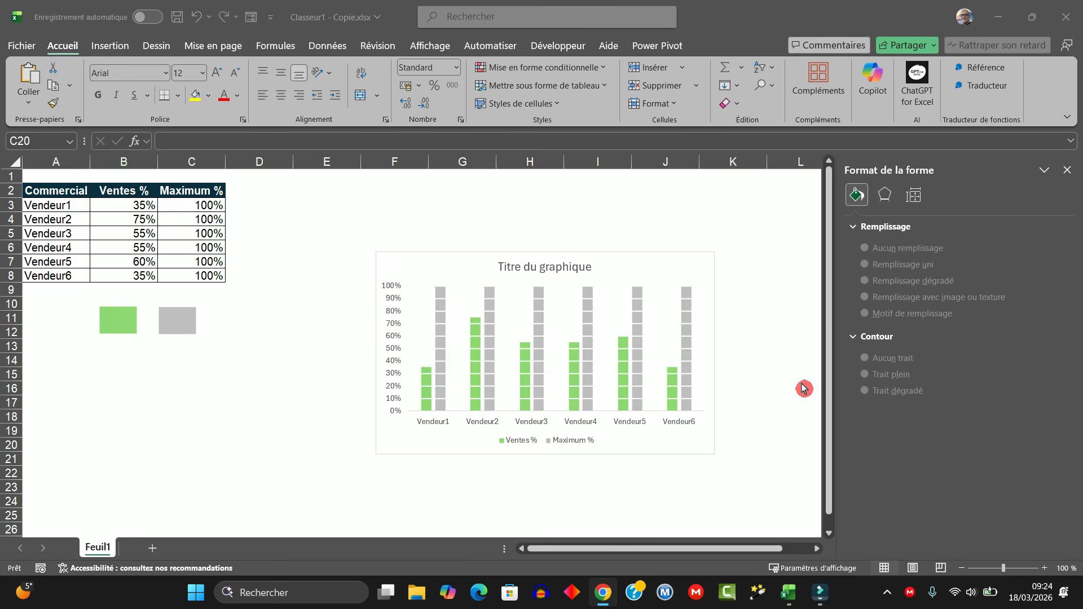
Set the series overlap to 100% and the gap width to 20% for the chart's columns
{"action": "mouse_move", "coordinate": [638, 300]}
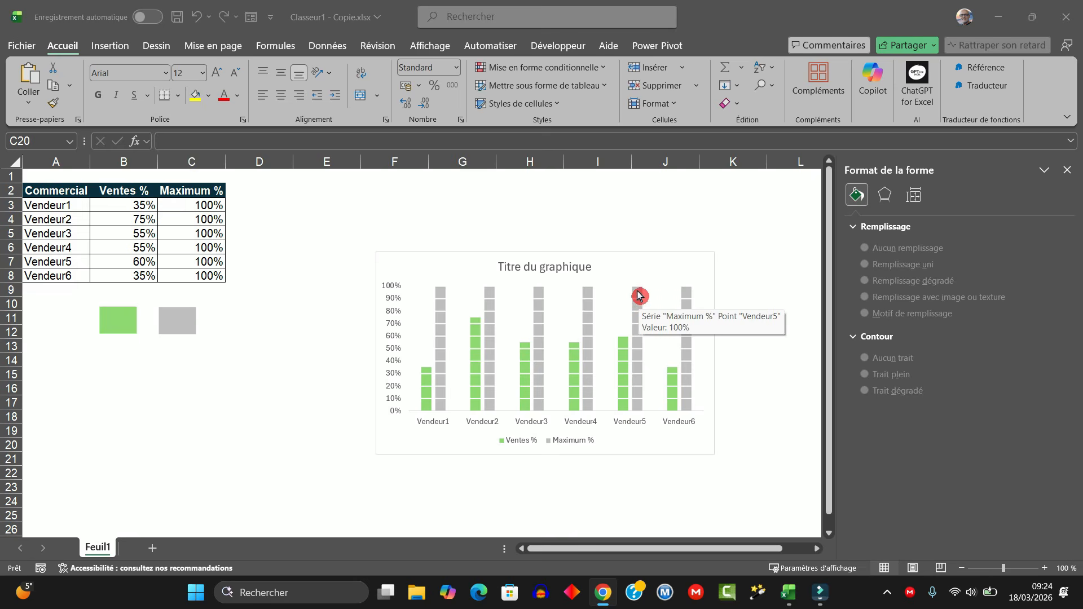
{"action": "left_click", "coordinate": [637, 295]}
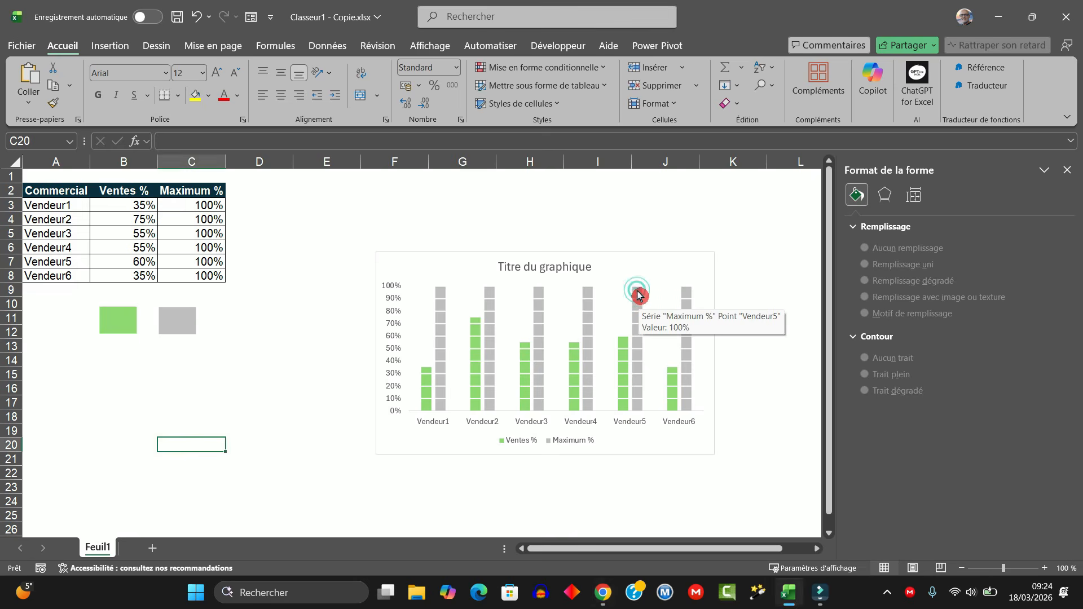
{"action": "left_click", "coordinate": [638, 295]}
{"action": "left_click", "coordinate": [637, 295]}
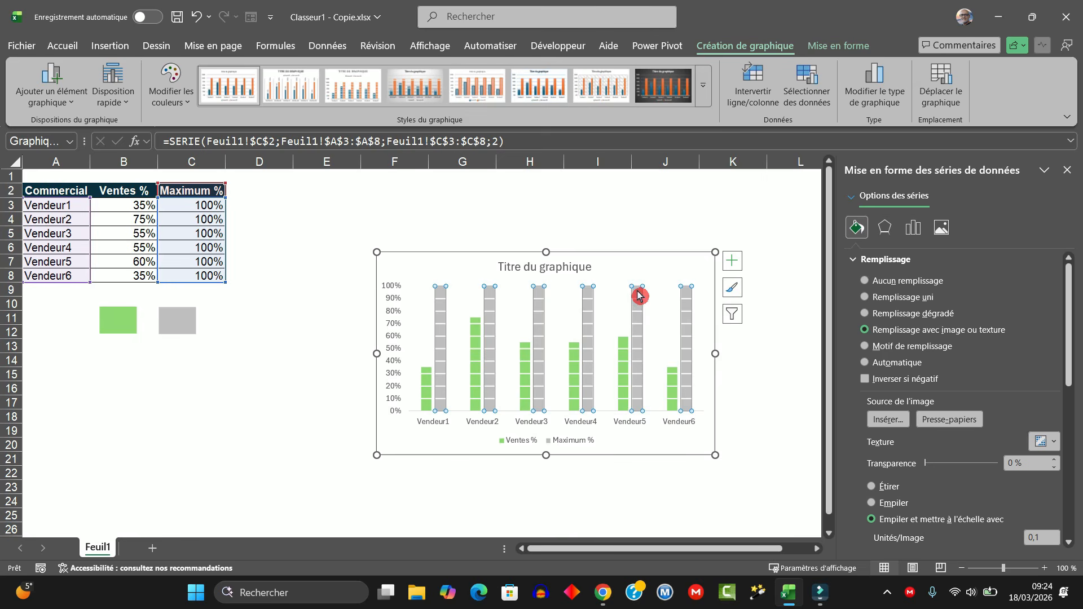
{"action": "left_click", "coordinate": [914, 230]}
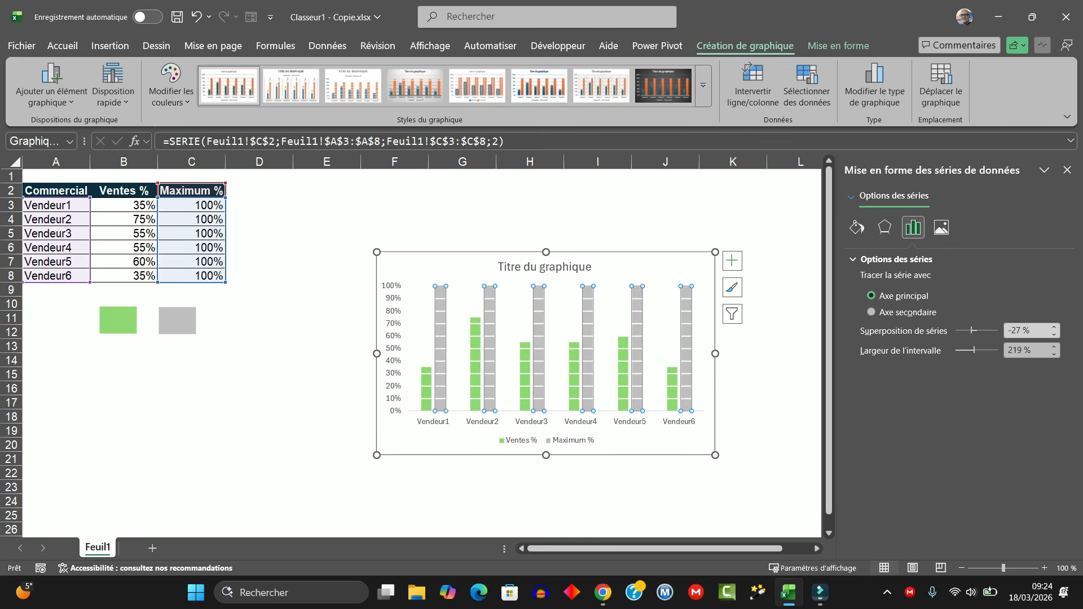
{"action": "left_click", "coordinate": [1023, 337]}
{"action": "left_click_drag", "start_coordinate": [1023, 337], "coordinate": [994, 339]}
{"action": "type", "text": "100"}
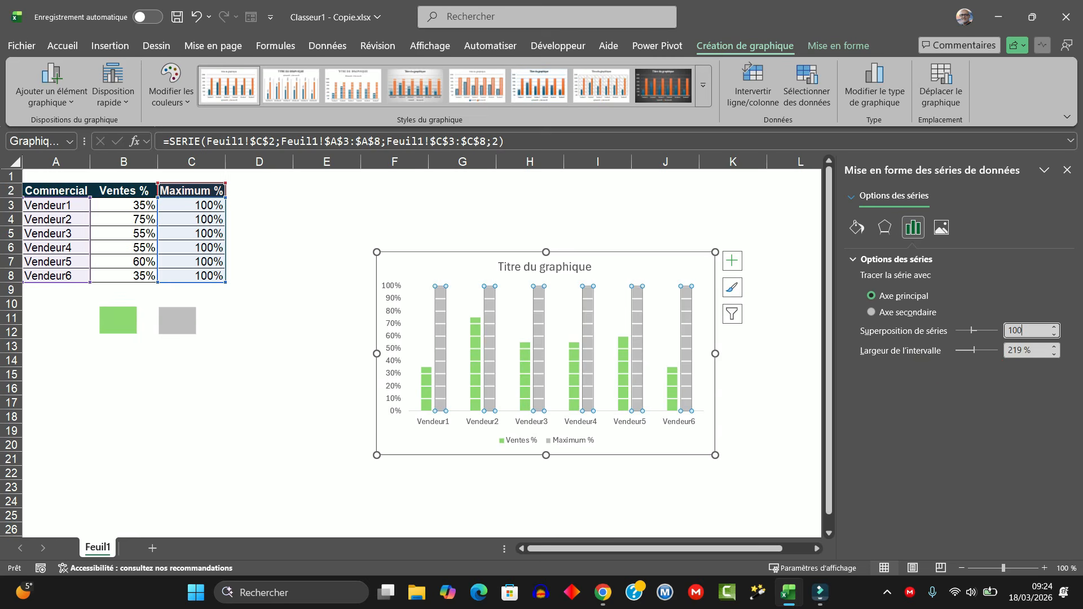
{"action": "key", "text": "Tab"}
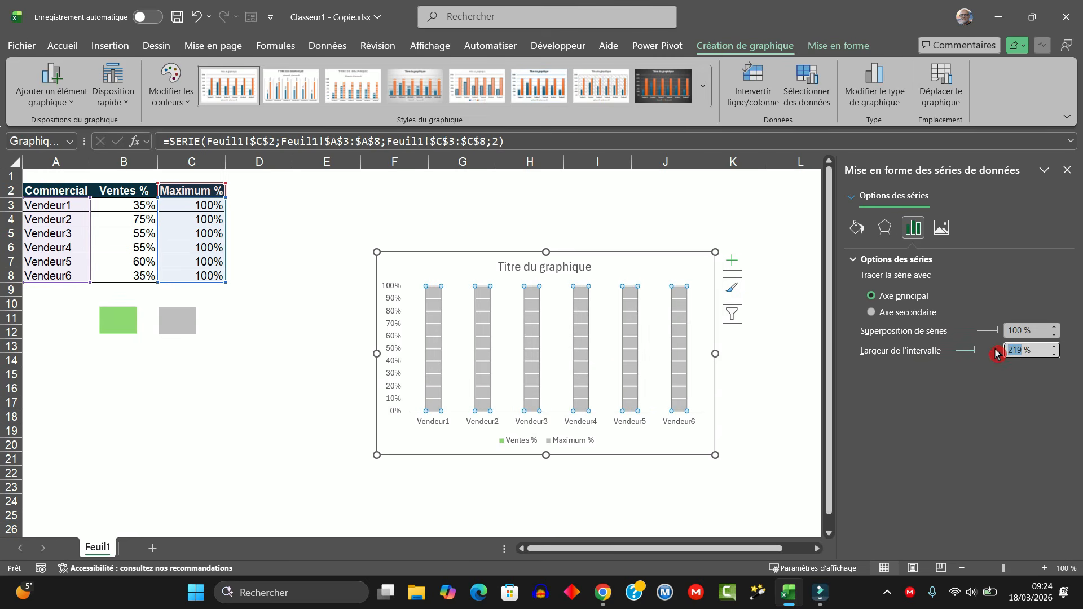
{"action": "type", "text": "20"}
{"action": "key", "text": "Return"}
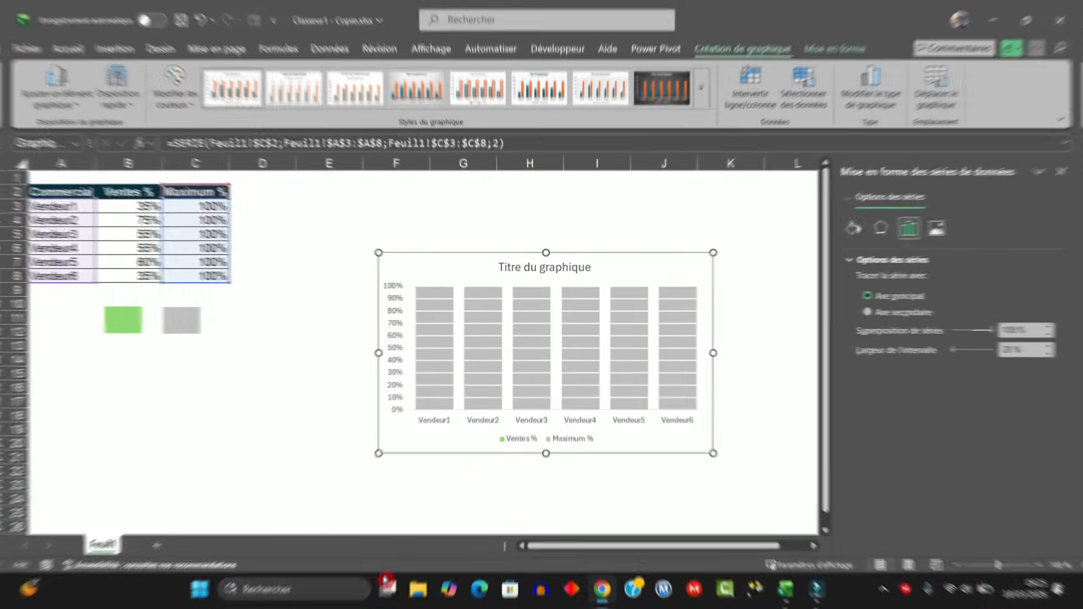
{"action": "left_click", "coordinate": [326, 388]}
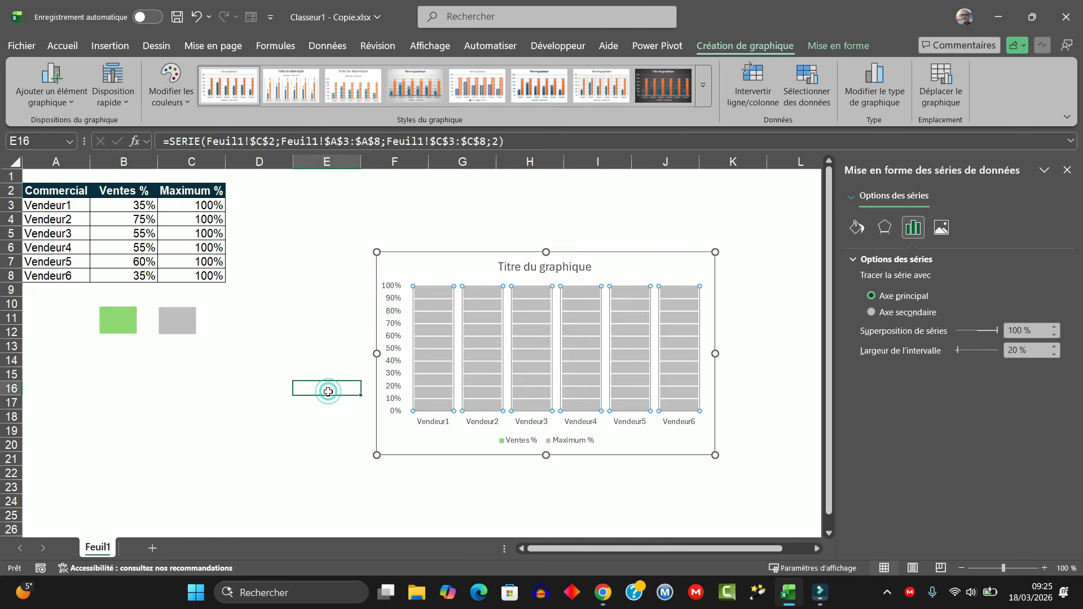
Move the chart closer to the data table and reorder its data source so Ventes % comes after Maximum %
{"action": "left_click", "coordinate": [616, 262]}
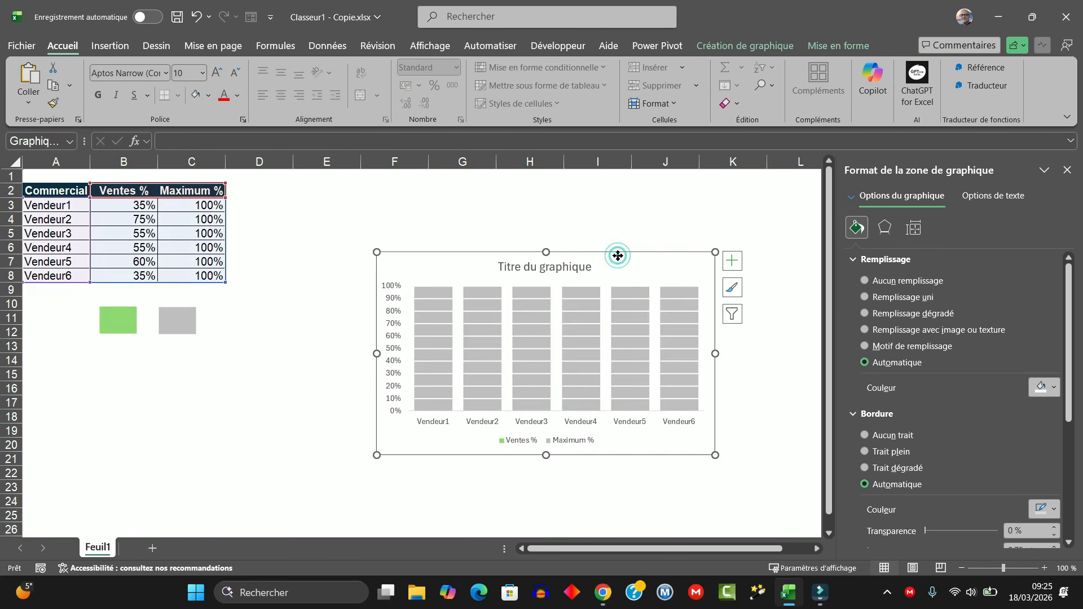
{"action": "left_click_drag", "start_coordinate": [617, 257], "coordinate": [534, 211]}
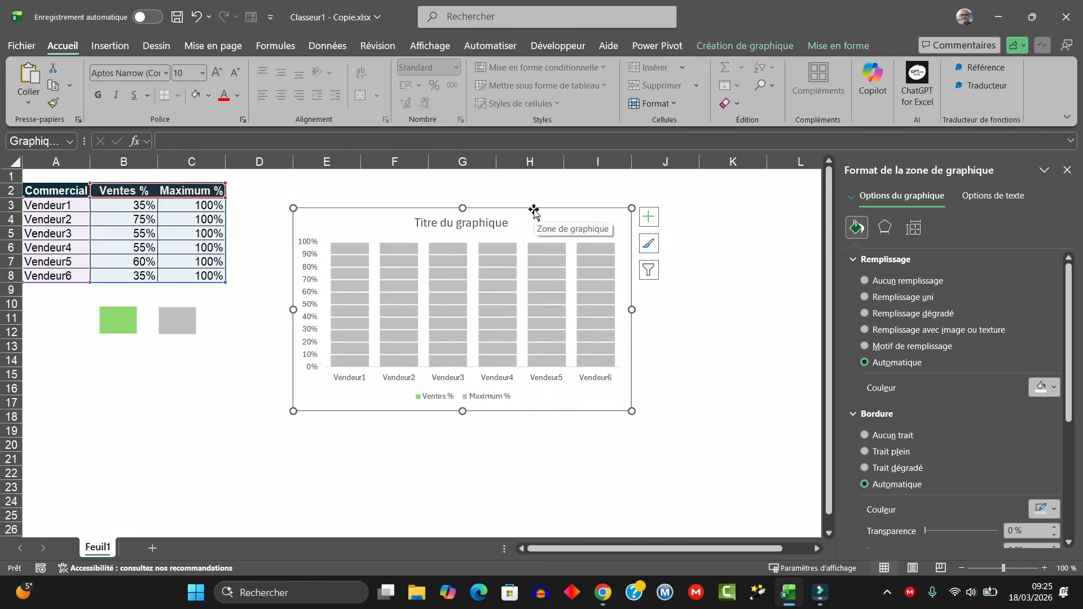
{"action": "left_click", "coordinate": [738, 48]}
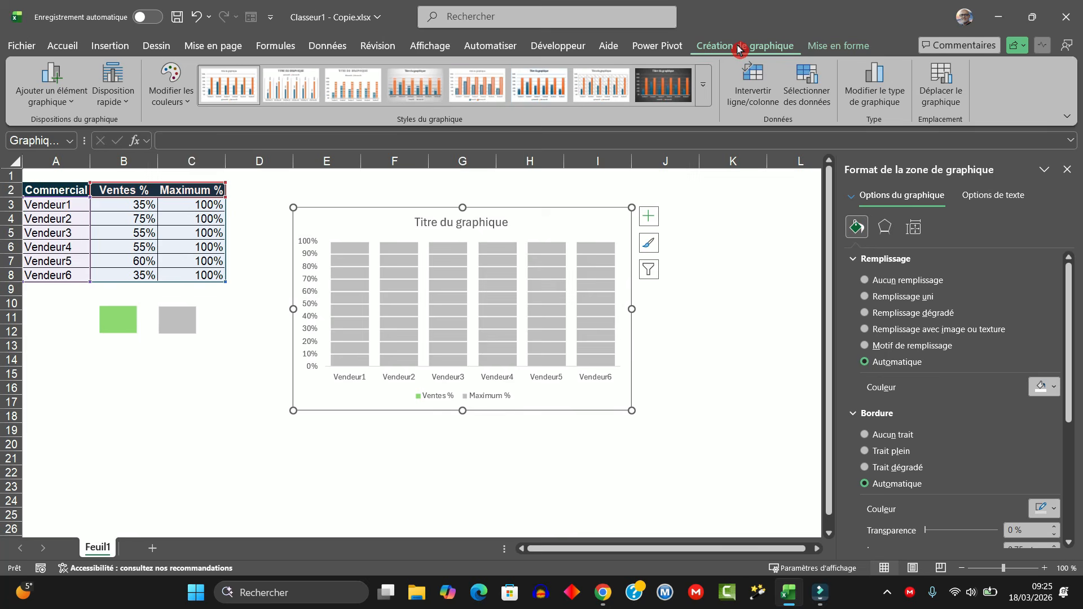
{"action": "left_click", "coordinate": [808, 99]}
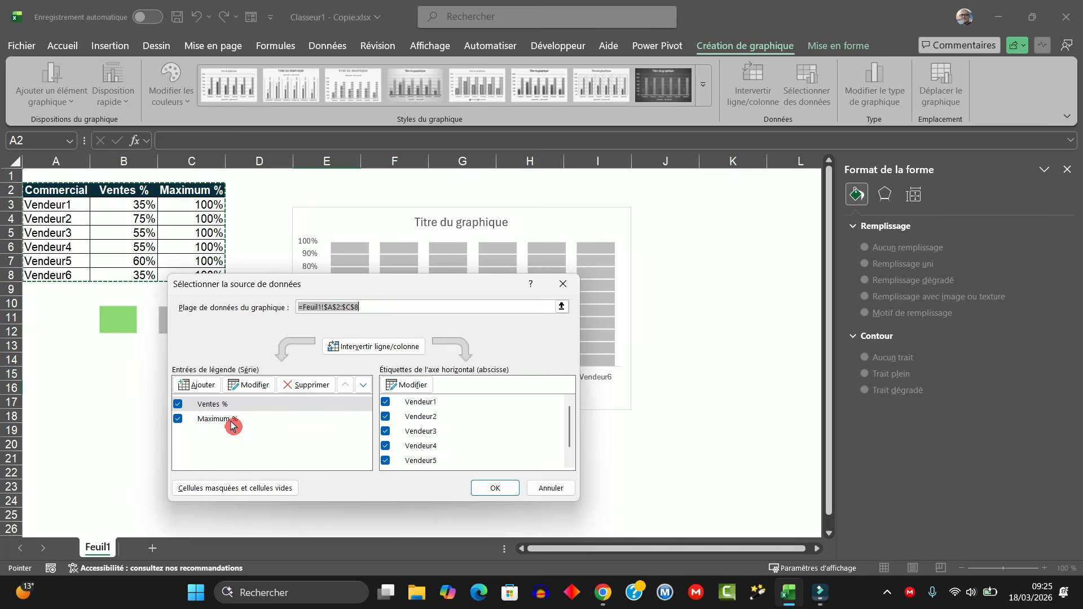
{"action": "left_click", "coordinate": [364, 388]}
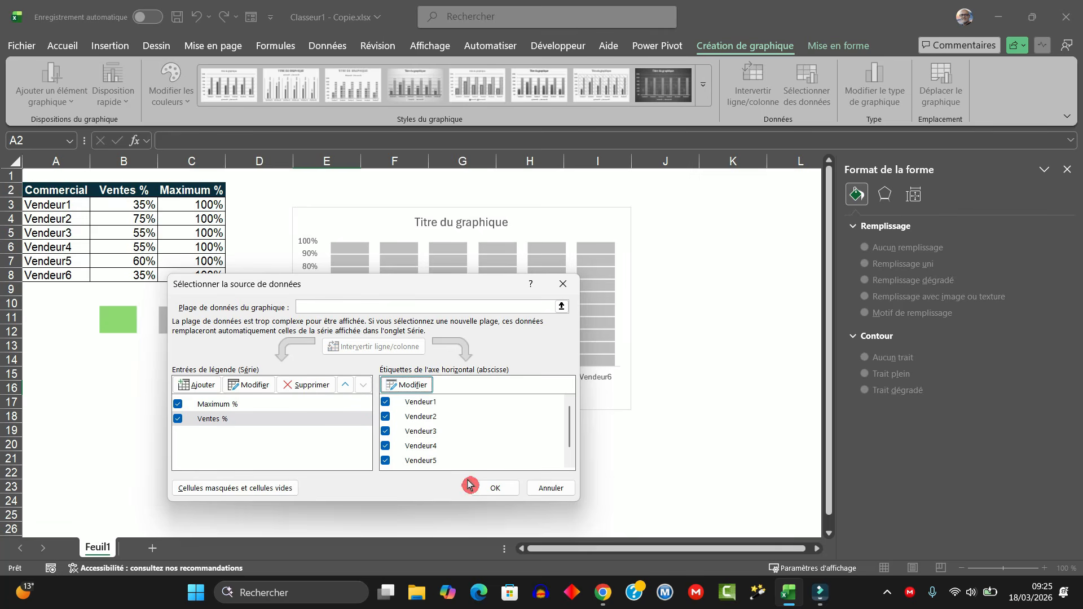
{"action": "left_click", "coordinate": [498, 488]}
Change Vendeur1's Ventes % value in cell B3 to 70%
{"action": "left_click", "coordinate": [129, 206]}
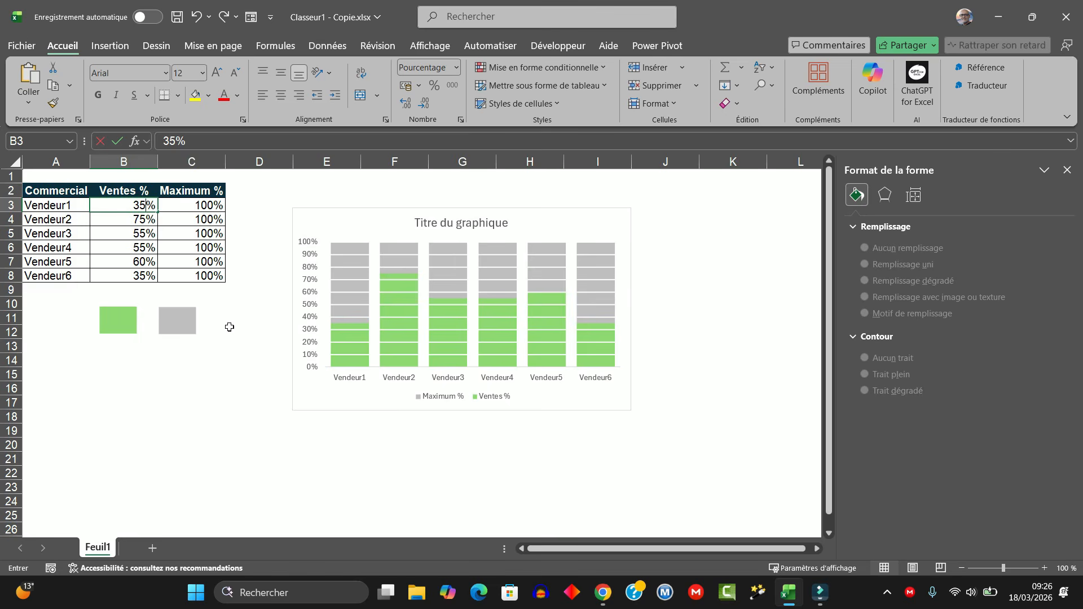
{"action": "key", "text": "BackSpace"}
{"action": "key", "text": "BackSpace"}
{"action": "type", "text": "70"}
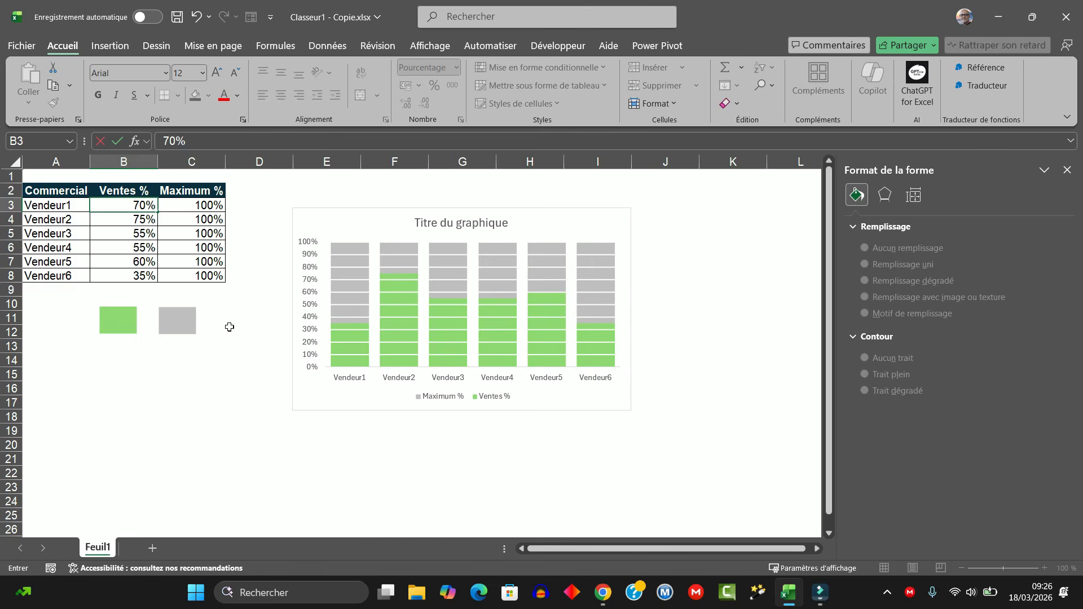
{"action": "key", "text": "Return"}
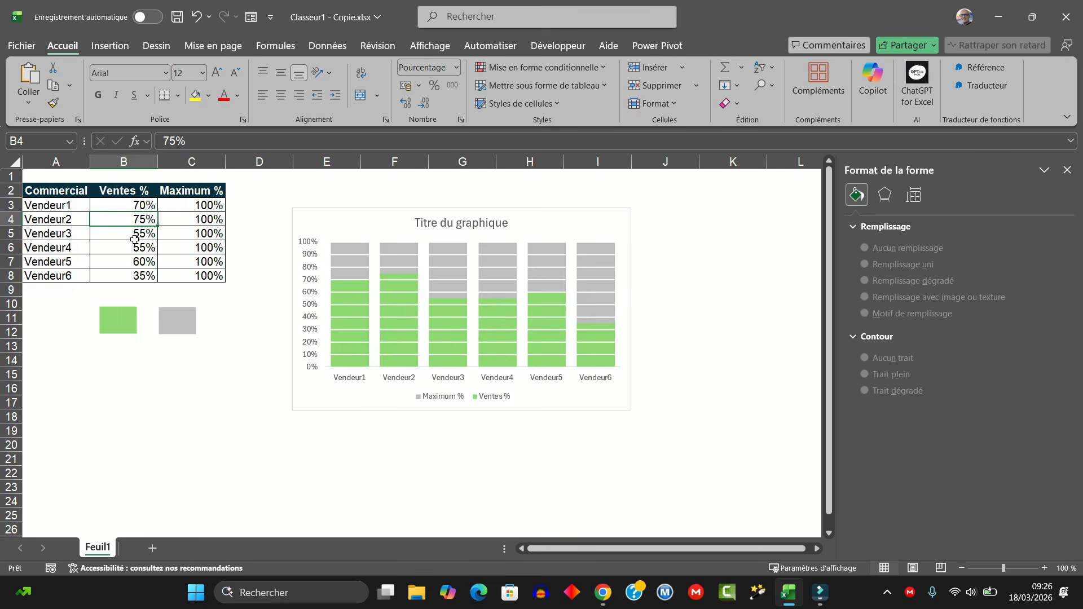
Undo the last change to Vendeur1's Ventes % value
{"action": "key", "text": "ctrl+z"}
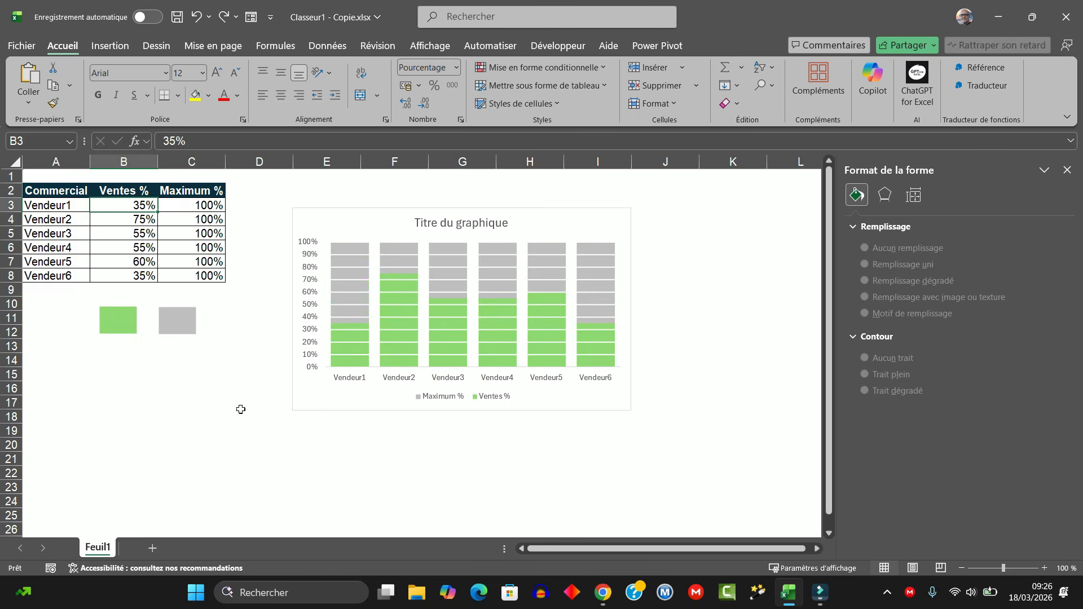
{"action": "left_click", "coordinate": [233, 374]}
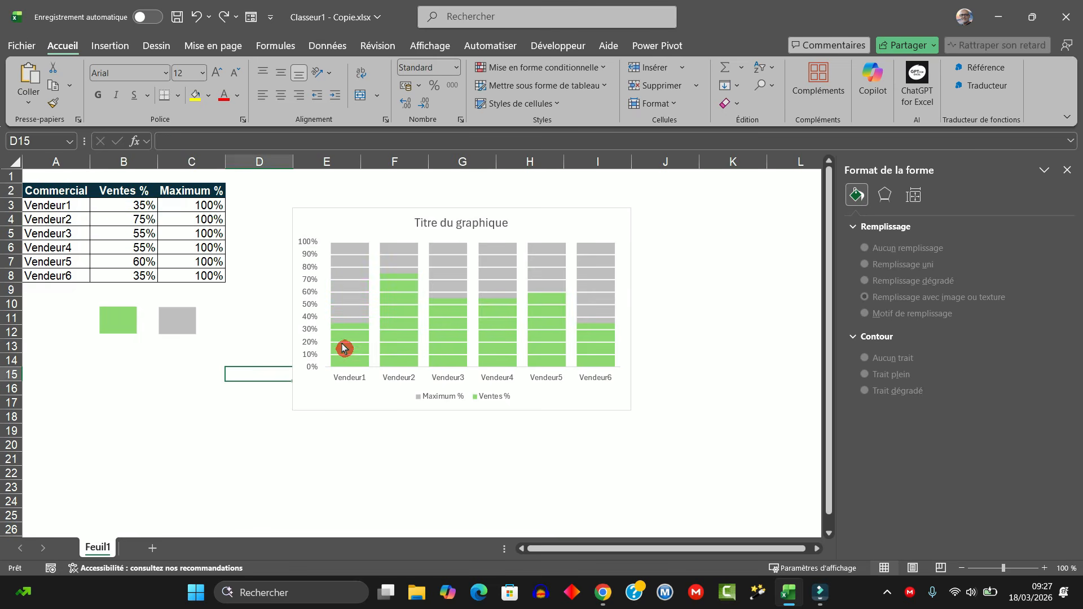
Add data labels to the green Ventes % series in the chart
{"action": "mouse_move", "coordinate": [346, 343]}
{"action": "left_click", "coordinate": [352, 342]}
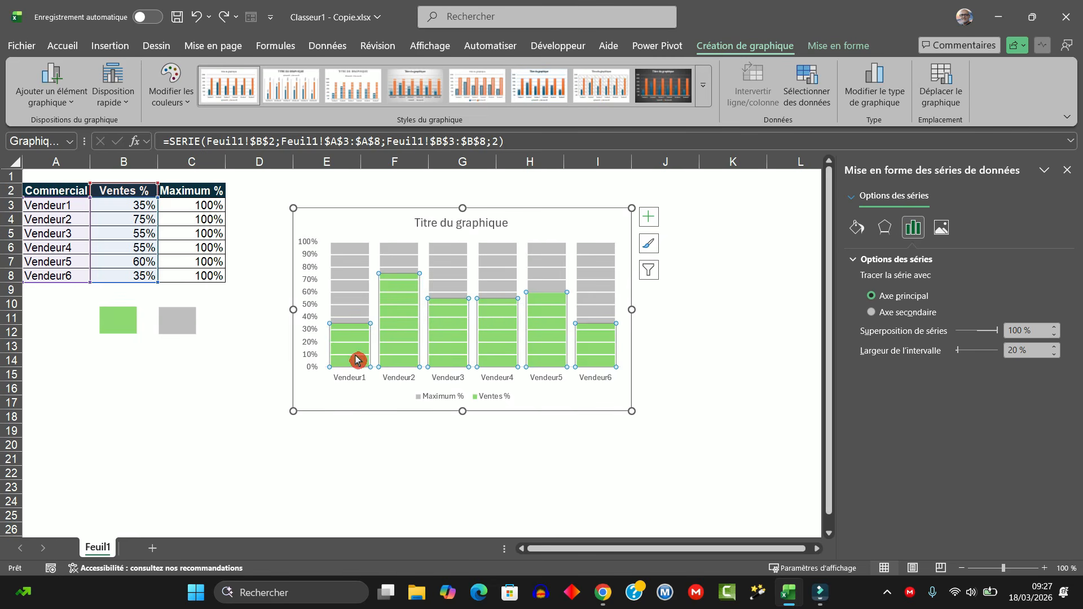
{"action": "right_click", "coordinate": [352, 336]}
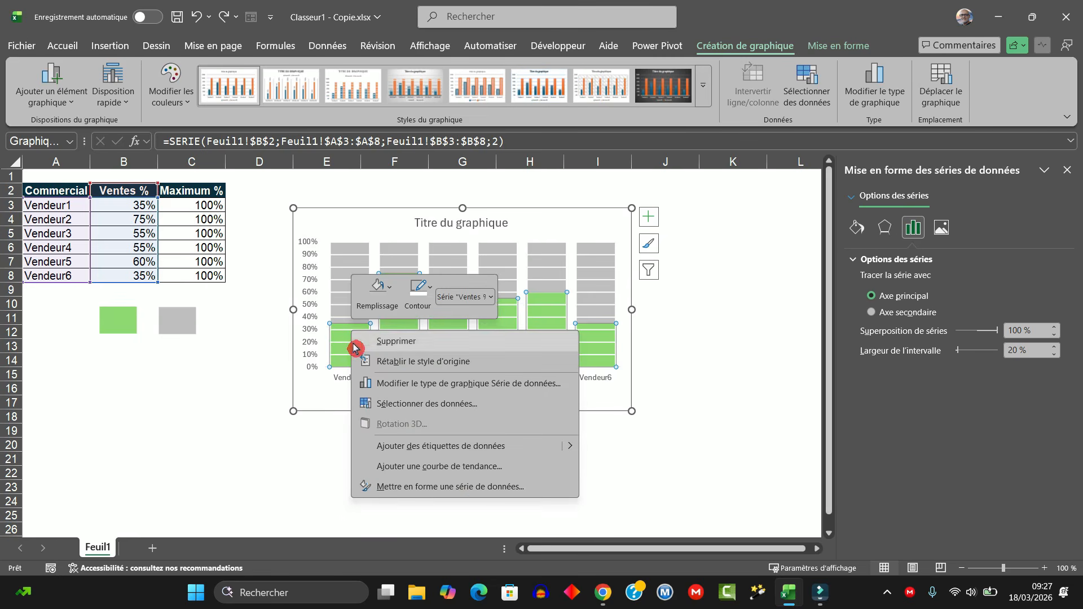
{"action": "left_click", "coordinate": [384, 447]}
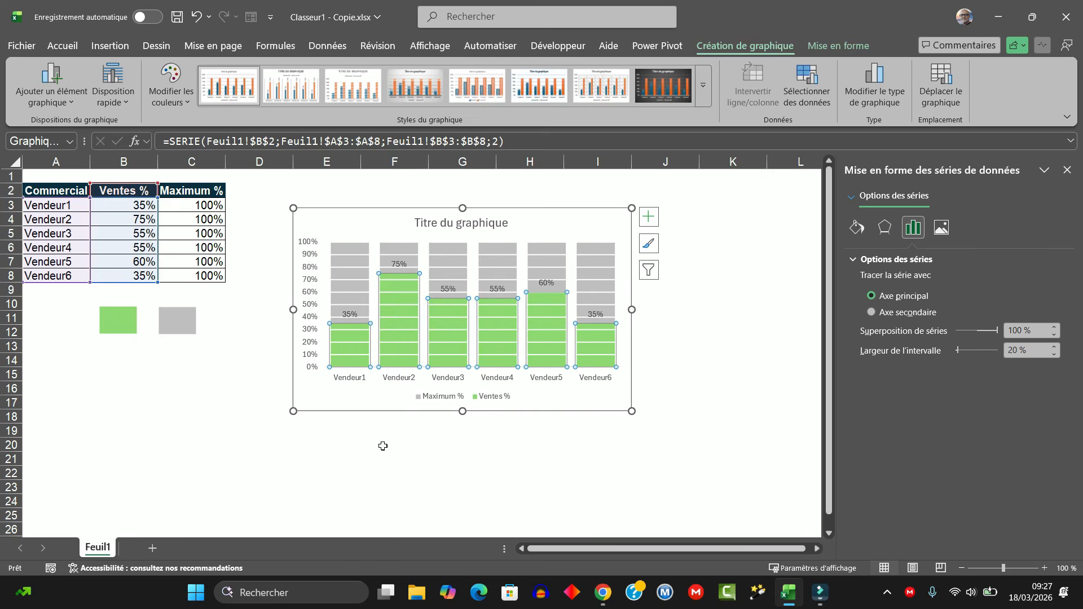
Make the Ventes % data labels bold and set their font size to 14
{"action": "left_click", "coordinate": [351, 316]}
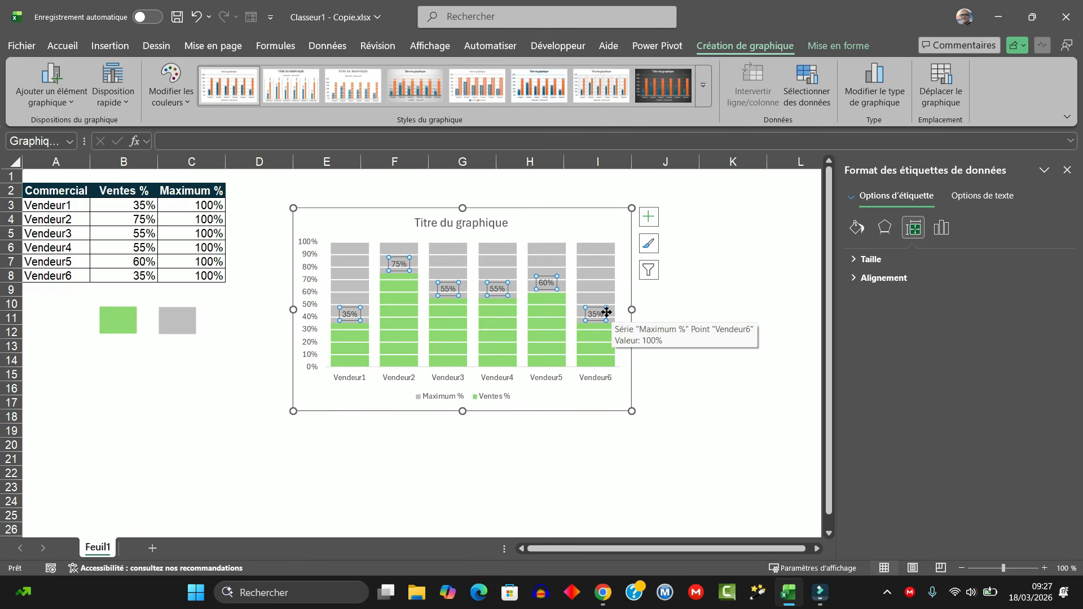
{"action": "left_click", "coordinate": [62, 45]}
{"action": "left_click", "coordinate": [98, 94]}
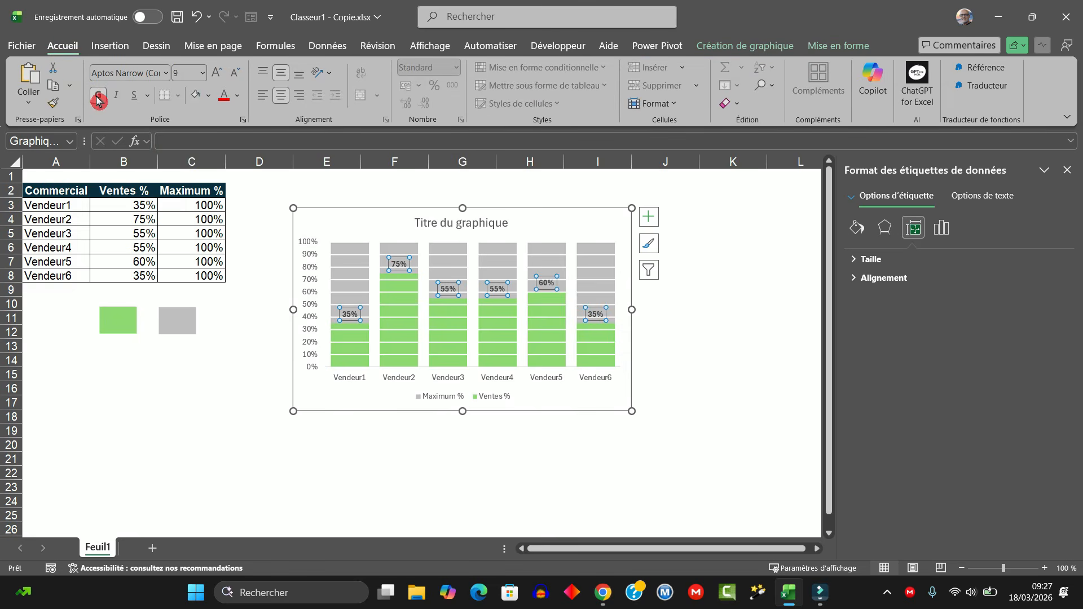
{"action": "left_click", "coordinate": [218, 78]}
{"action": "left_click", "coordinate": [219, 78]}
{"action": "left_click", "coordinate": [219, 78]}
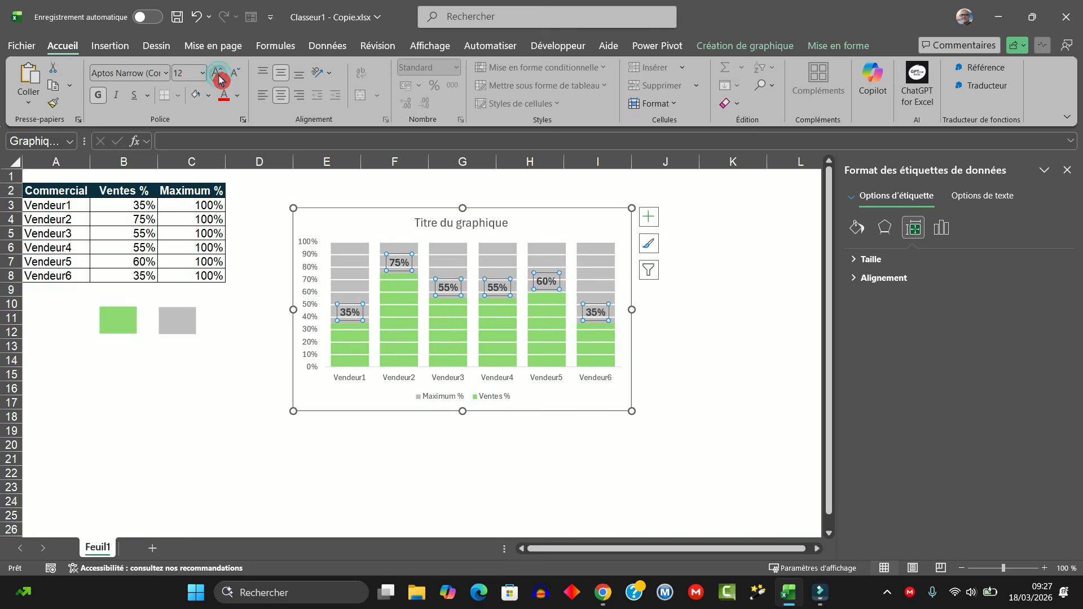
{"action": "left_click", "coordinate": [219, 78]}
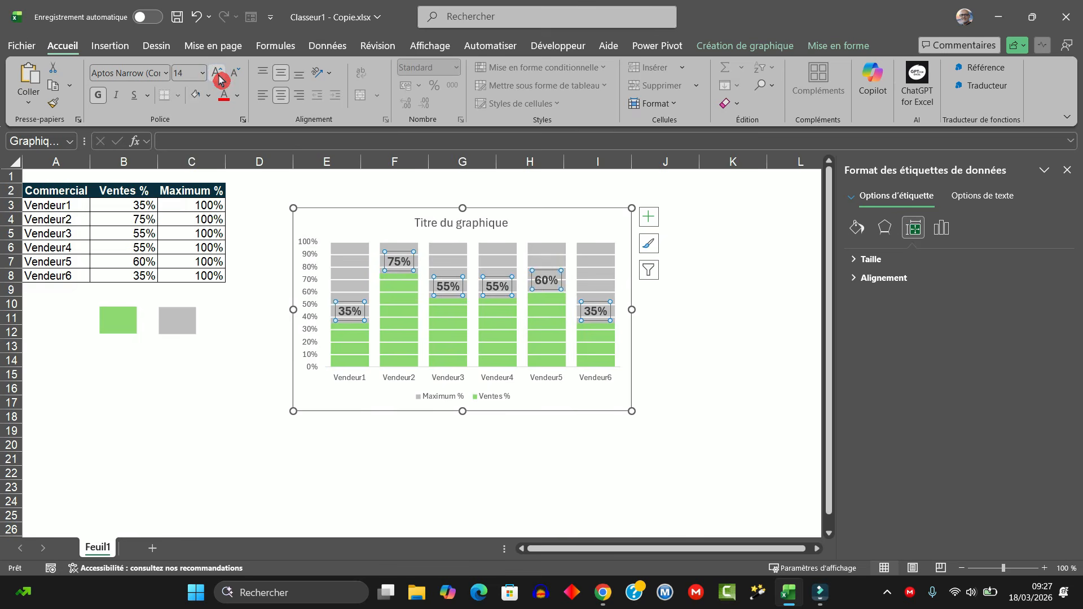
{"action": "left_click", "coordinate": [739, 406]}
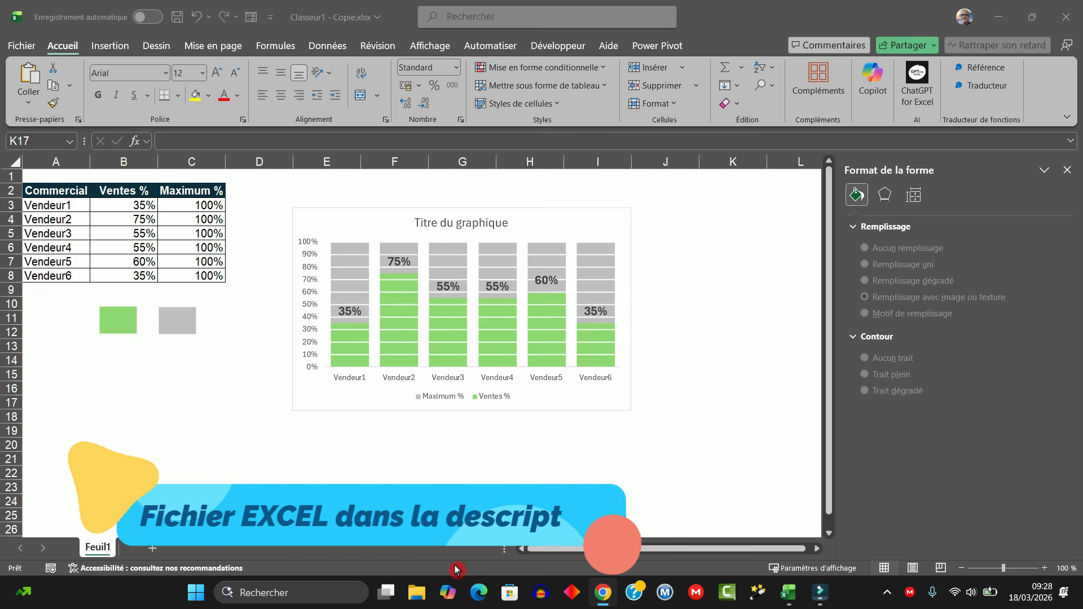
Delete the chart's vertical percentage axis
{"action": "left_click", "coordinate": [314, 304]}
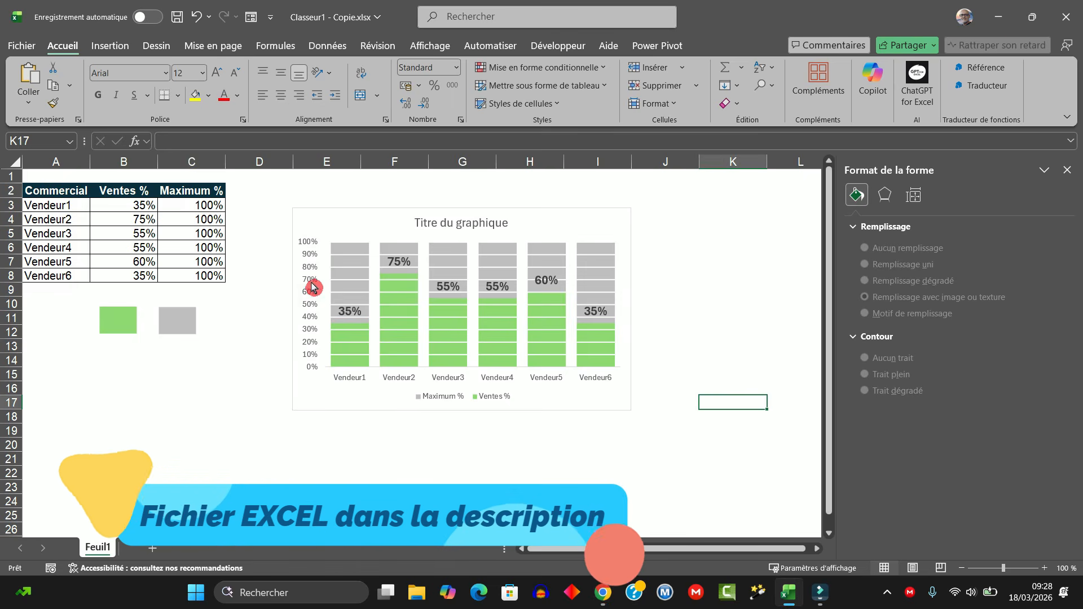
{"action": "left_click", "coordinate": [311, 286]}
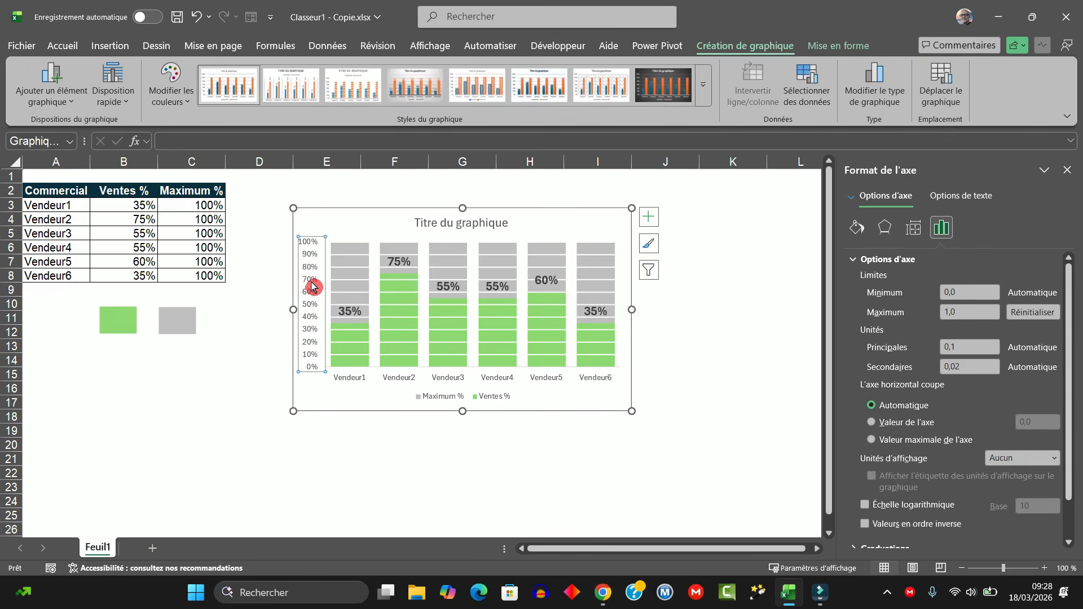
{"action": "key", "text": "Delete"}
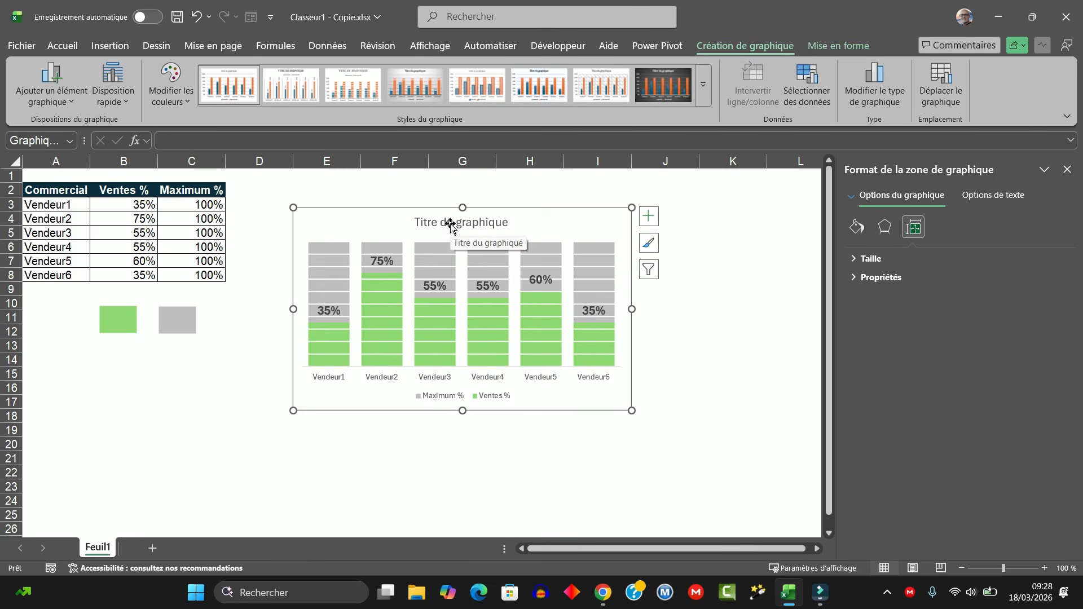
Replace the chart's placeholder title with "Ventes Par Commercial"
{"action": "left_click", "coordinate": [451, 224]}
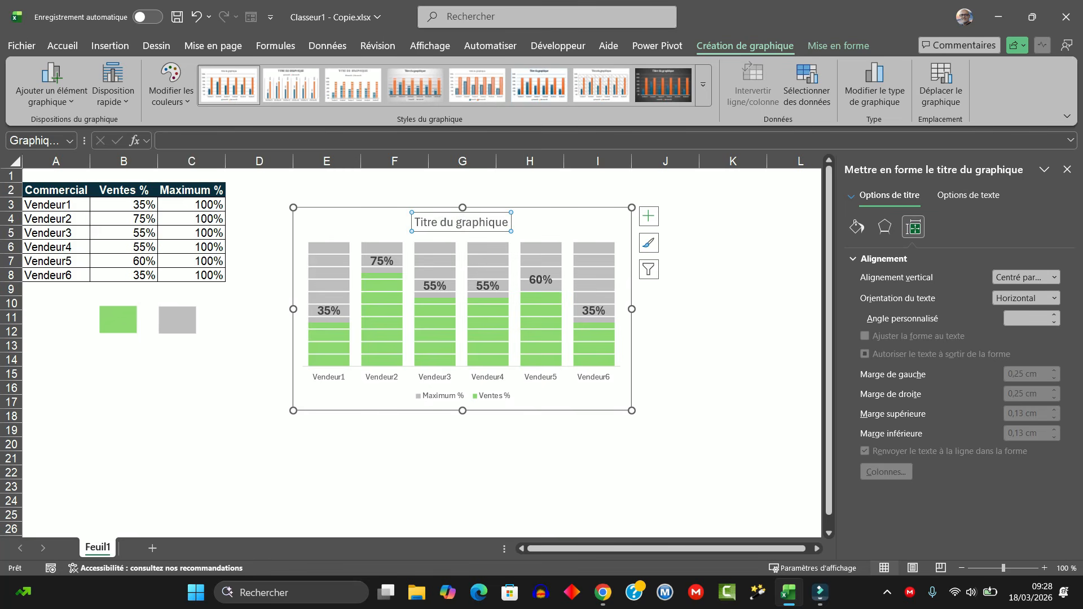
{"action": "left_click", "coordinate": [451, 224]}
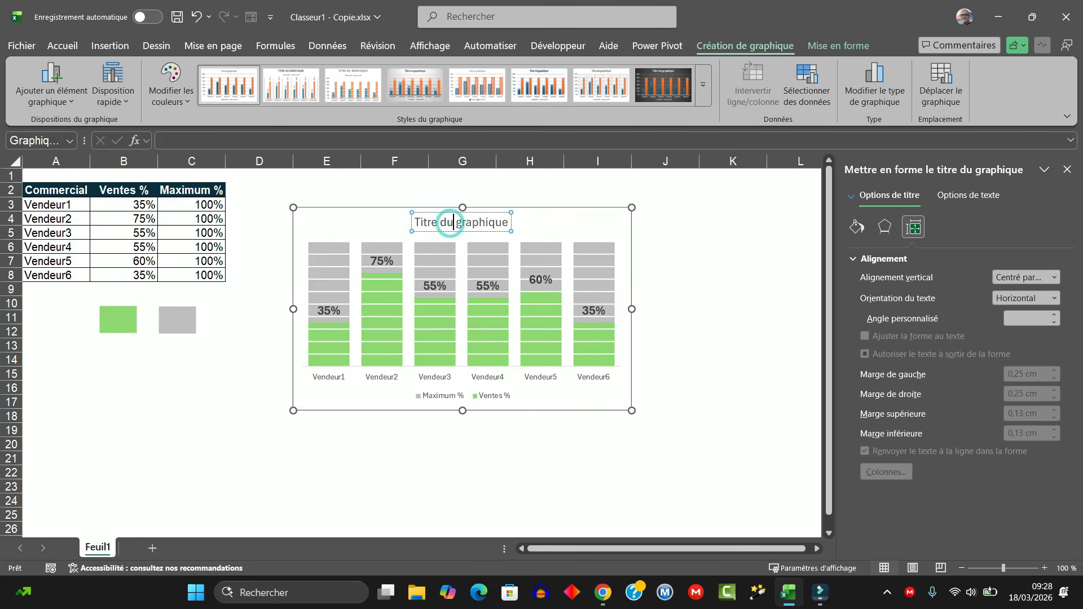
{"action": "triple_click", "coordinate": [450, 228]}
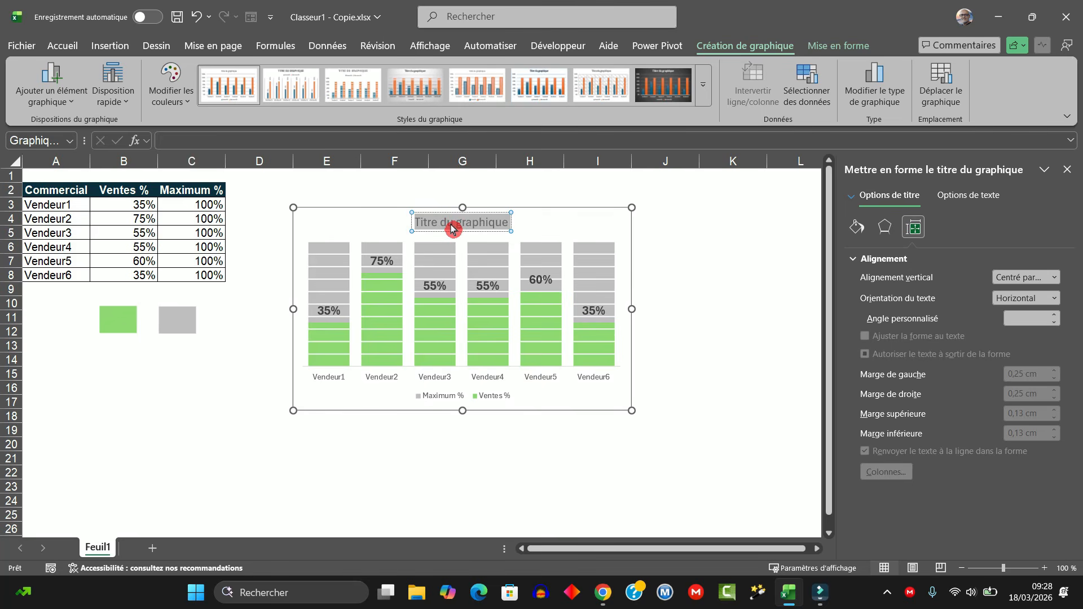
{"action": "type", "text": "Vente"}
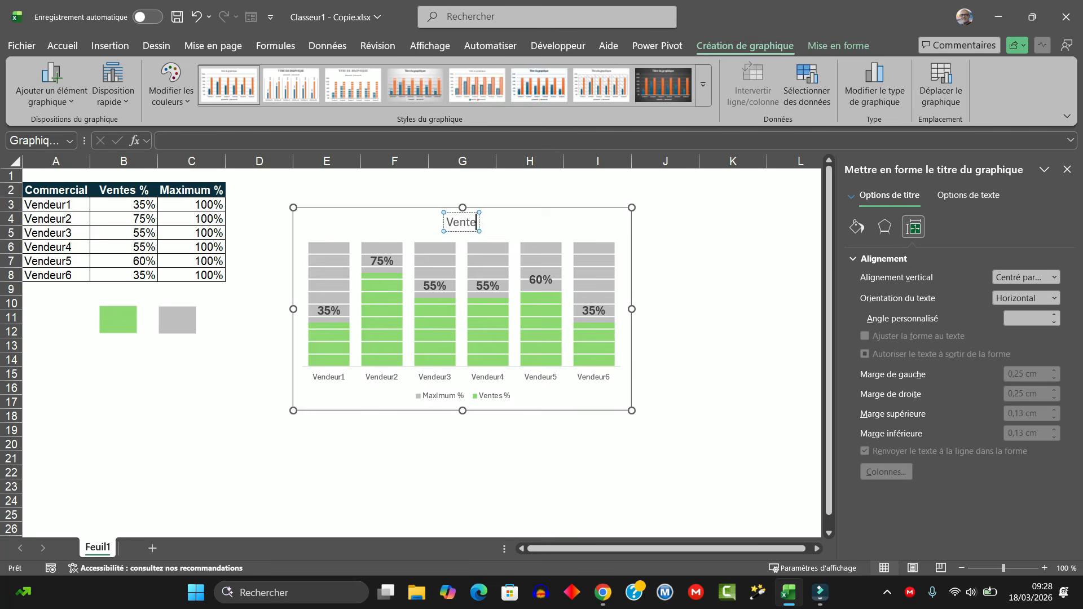
{"action": "type", "text": "s Par Commercial"}
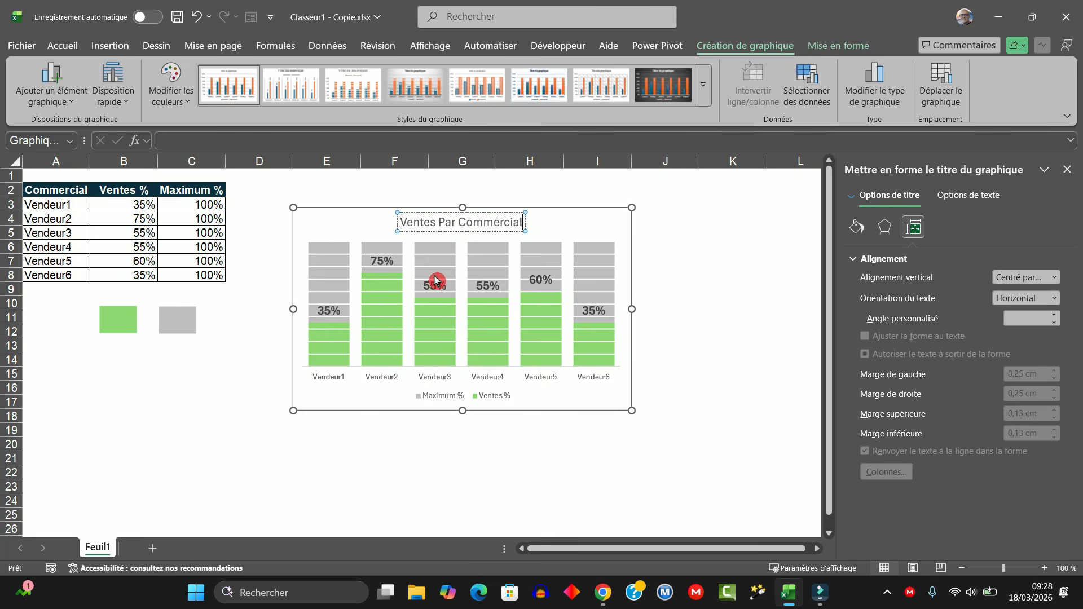
Format the chart title text as bold and black
{"action": "triple_click", "coordinate": [410, 222]}
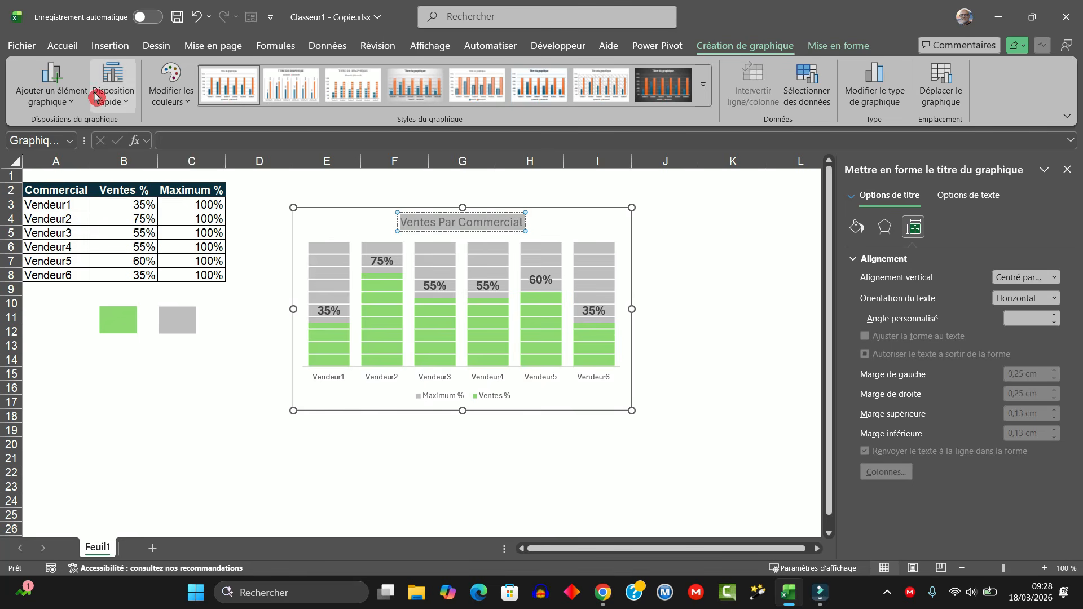
{"action": "left_click", "coordinate": [64, 47]}
{"action": "left_click", "coordinate": [98, 95]}
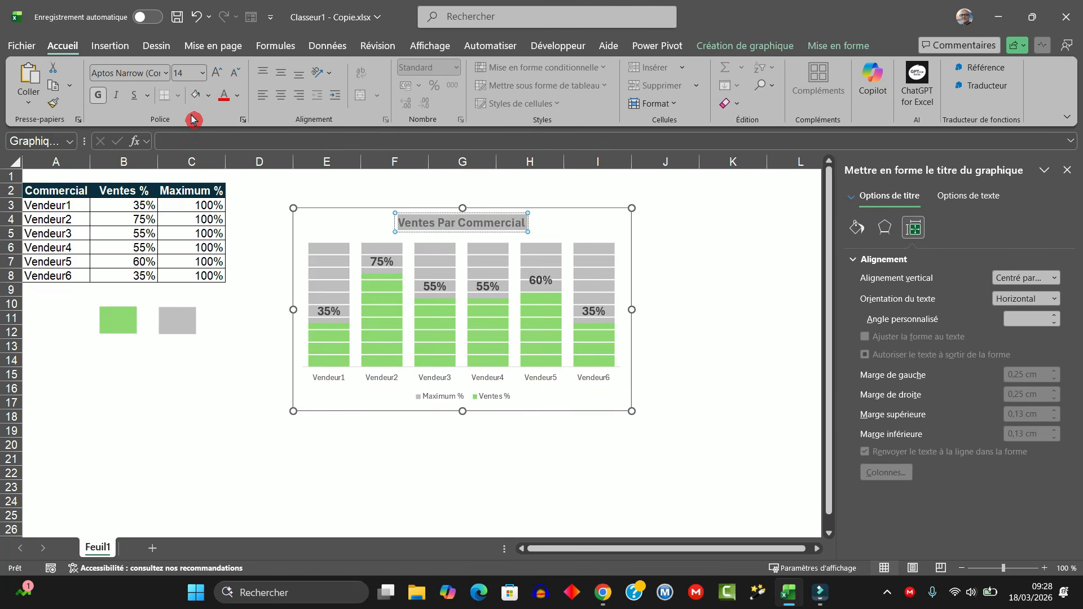
{"action": "left_click", "coordinate": [239, 103]}
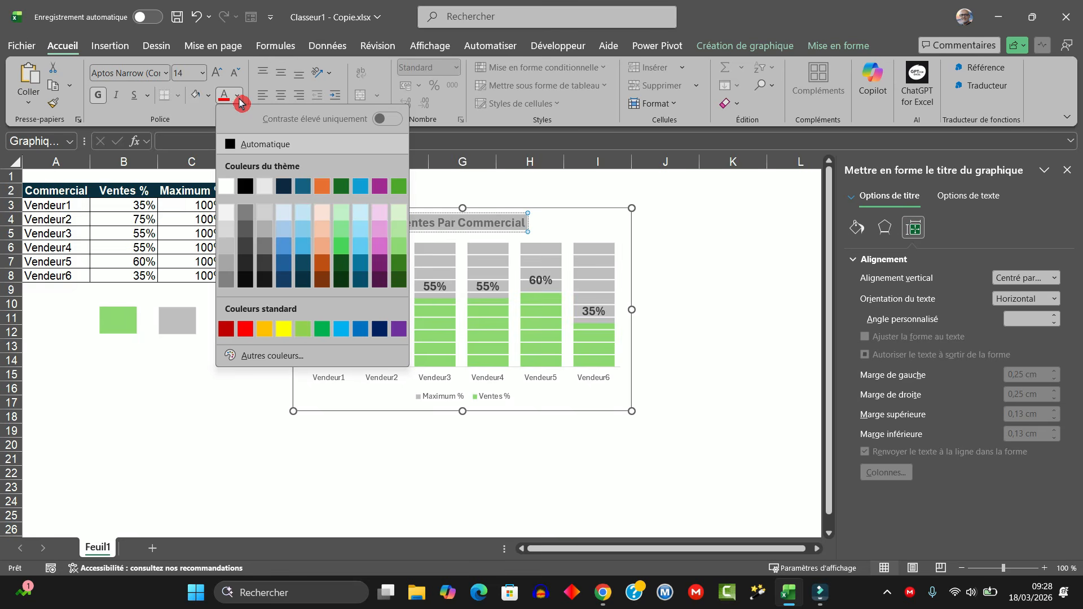
{"action": "left_click", "coordinate": [246, 186]}
{"action": "left_click", "coordinate": [736, 357]}
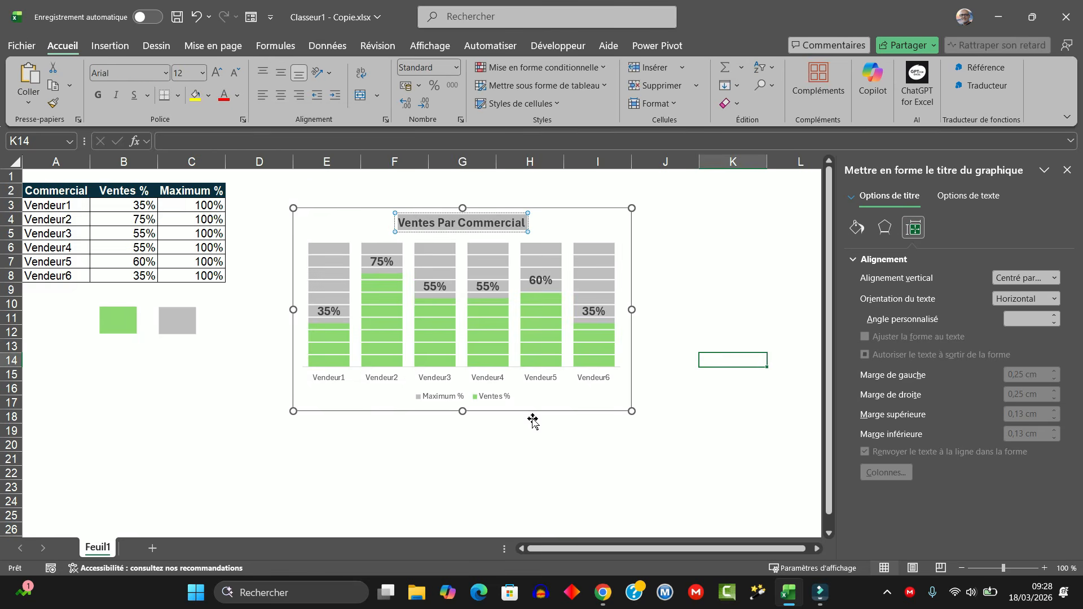
Delete the legend from the chart
{"action": "left_click", "coordinate": [481, 402]}
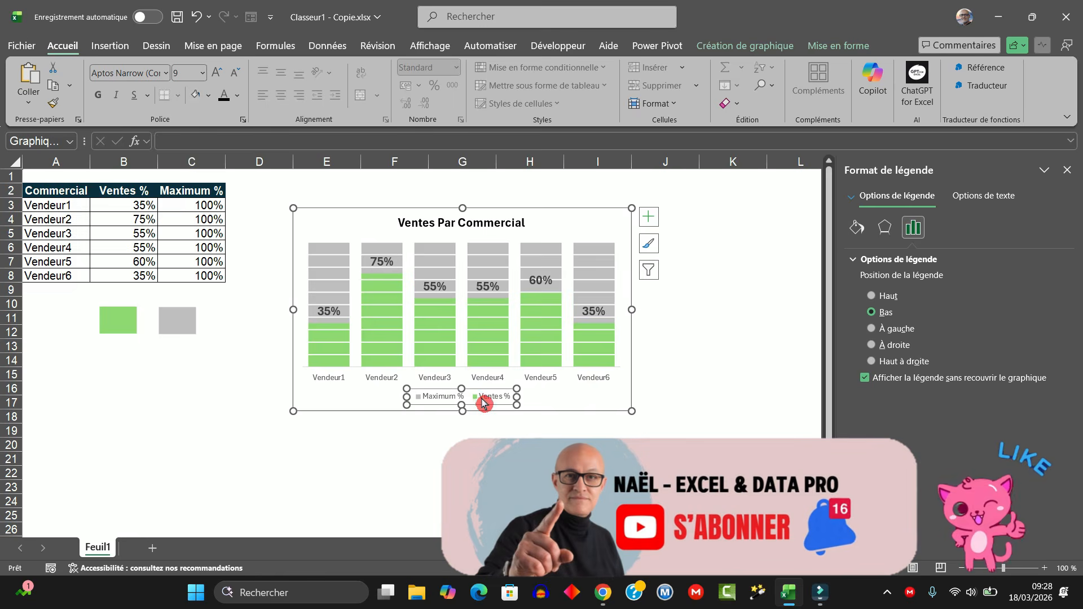
{"action": "key", "text": "Delete"}
{"action": "left_click", "coordinate": [741, 389]}
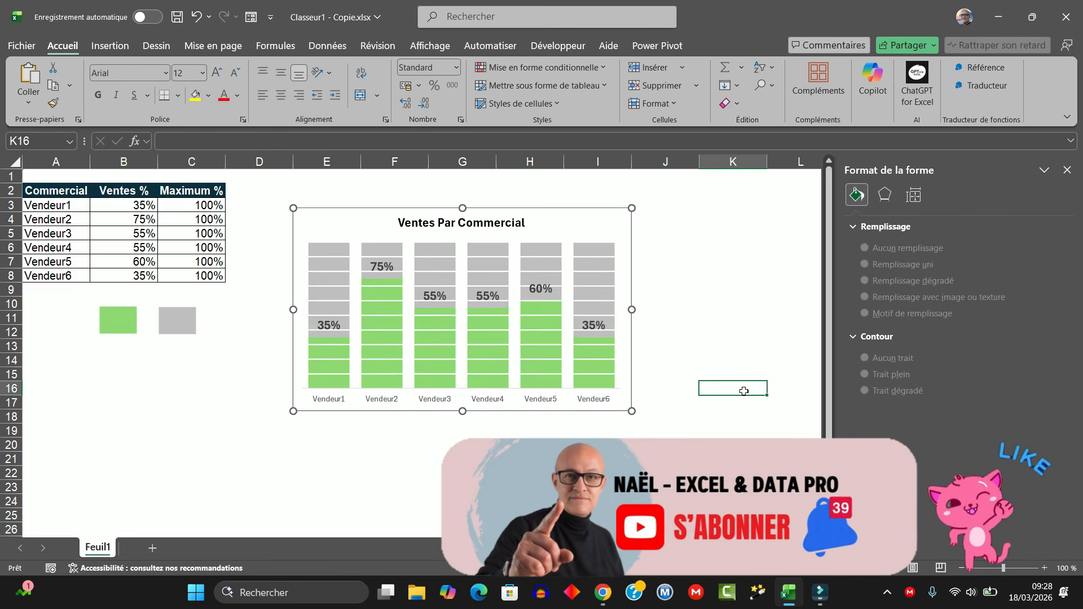
Enlarge the chart to about 14.5 cm wide and 9.2 cm high, keeping its upper-left corner in place
{"action": "left_click", "coordinate": [631, 411]}
{"action": "left_click_drag", "start_coordinate": [632, 412], "coordinate": [679, 453]}
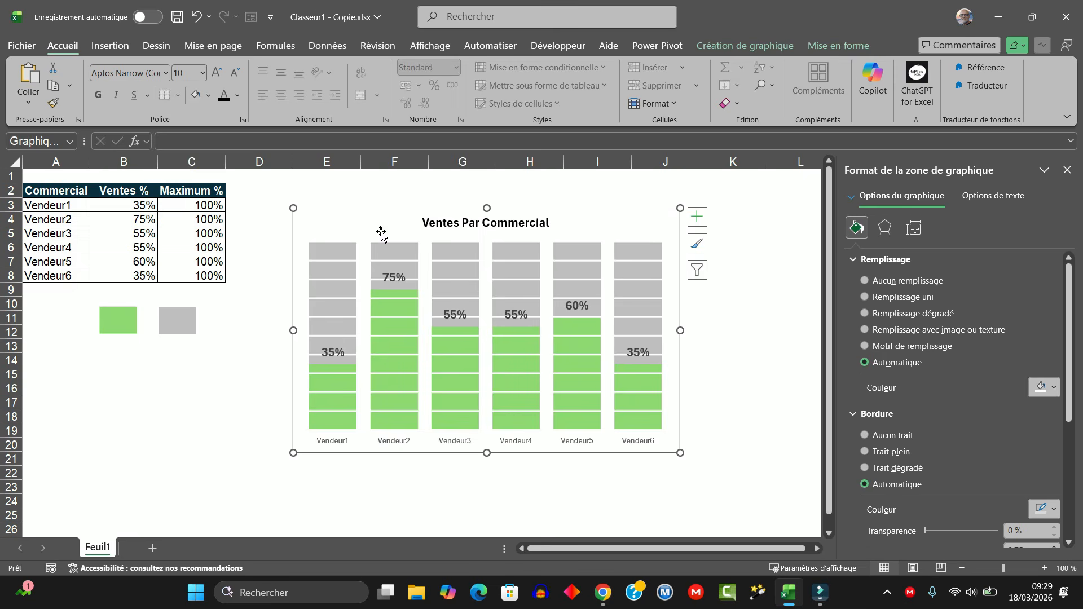
{"action": "left_click", "coordinate": [743, 400]}
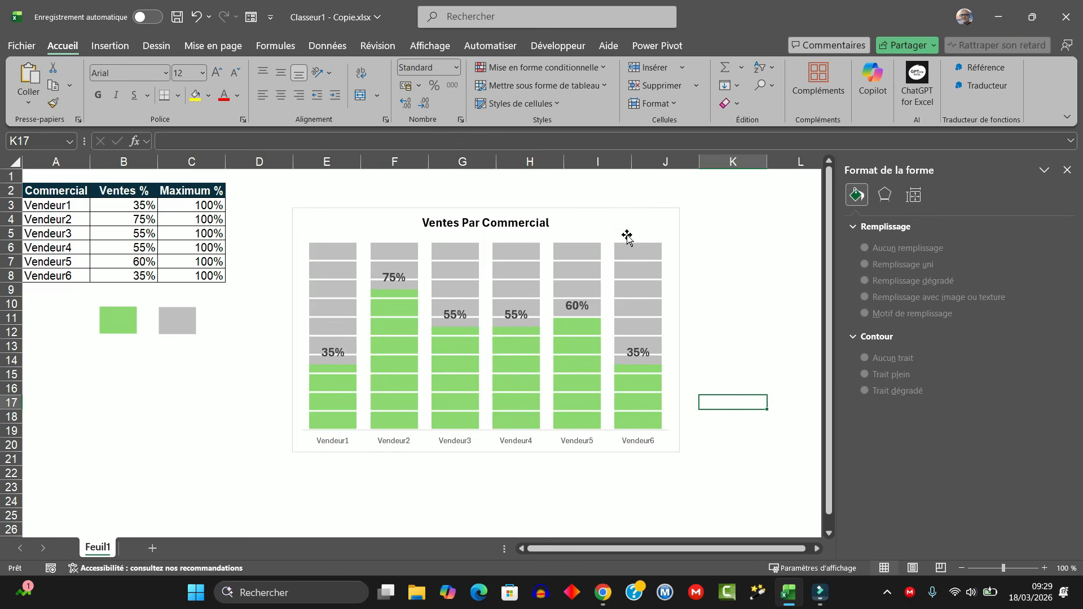
Remove the outline around the chart area
{"action": "left_click", "coordinate": [623, 214]}
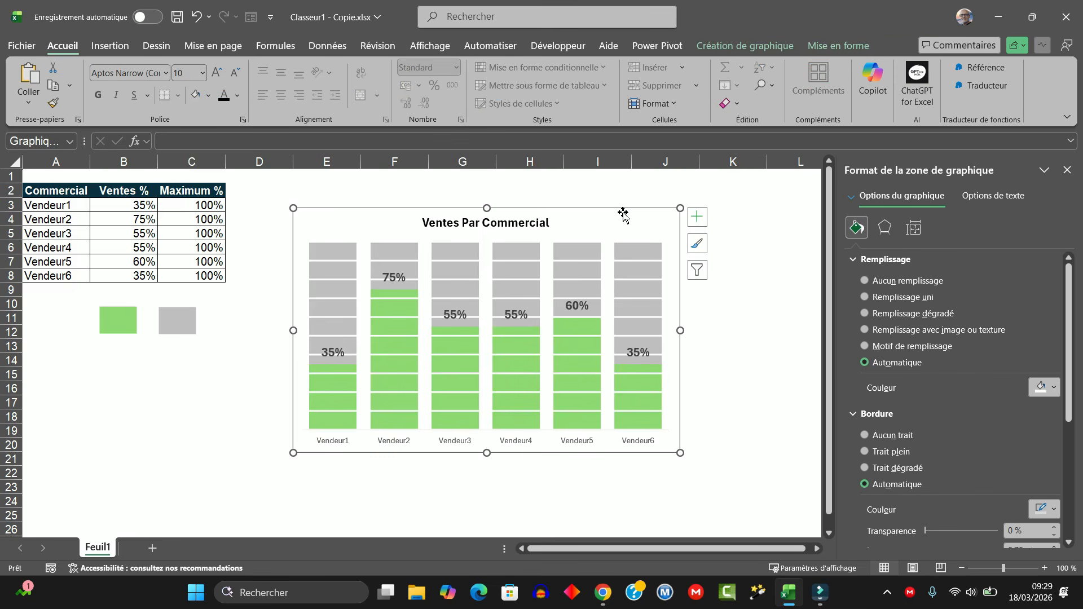
{"action": "left_click", "coordinate": [752, 45]}
{"action": "left_click", "coordinate": [837, 46]}
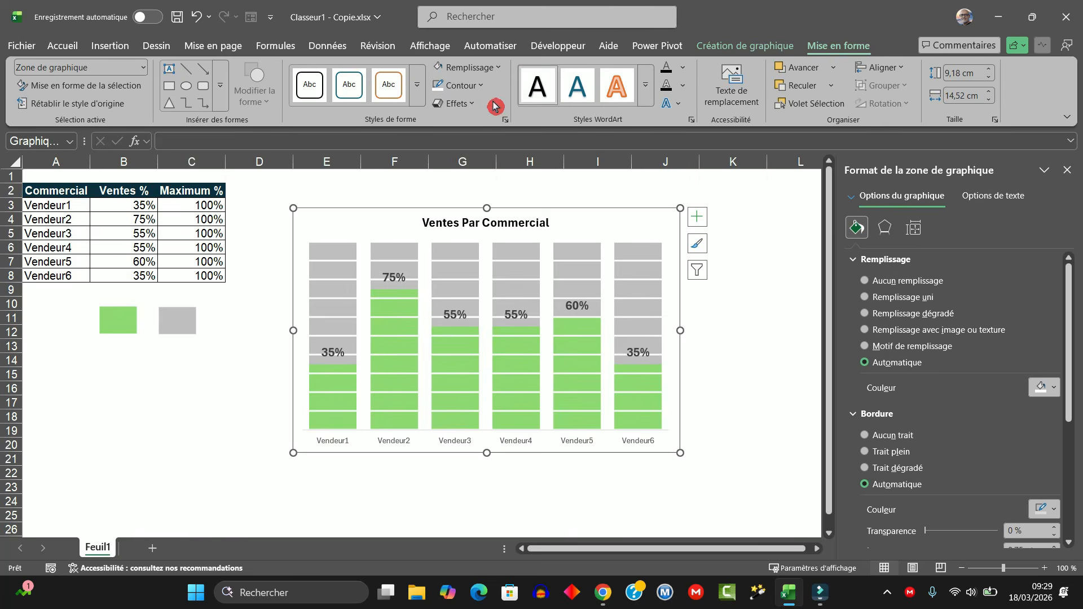
{"action": "left_click", "coordinate": [480, 85]}
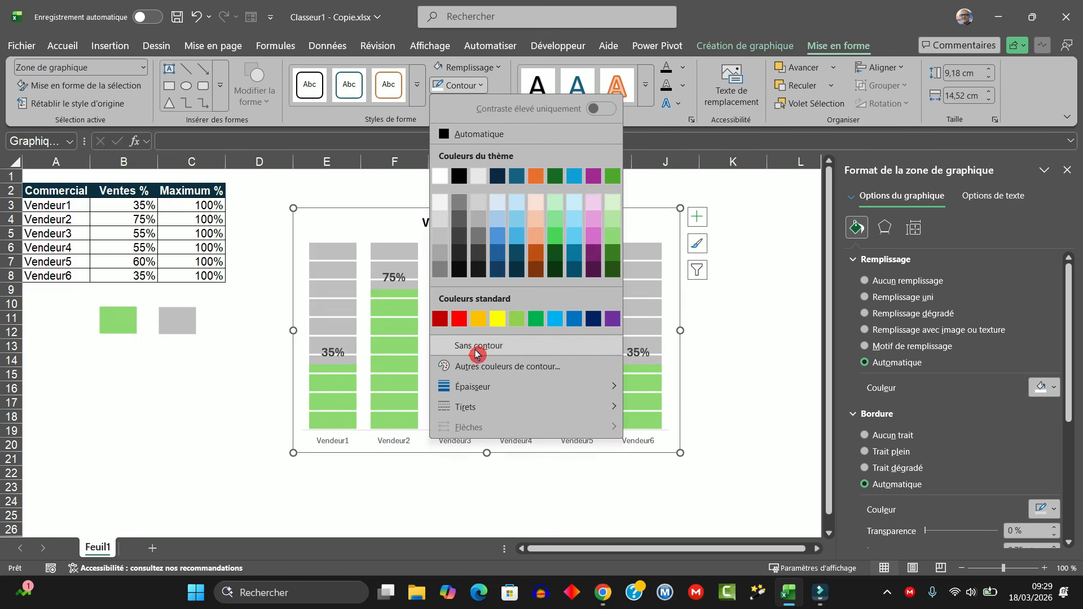
{"action": "left_click", "coordinate": [445, 346]}
{"action": "left_click", "coordinate": [172, 405]}
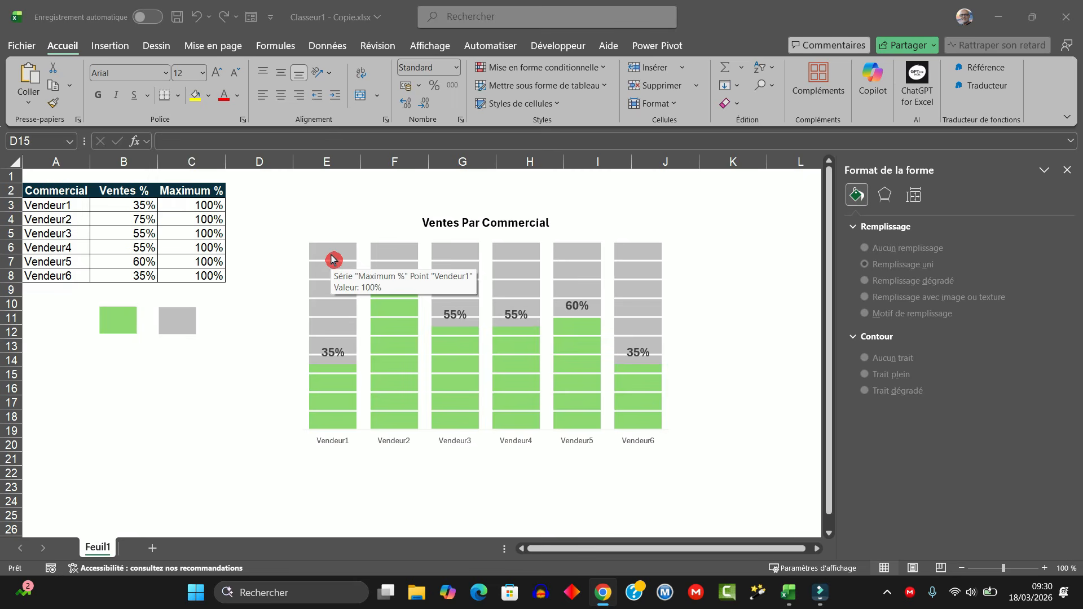
Fill the grey rectangle below the data table with a lighter theme grey
{"action": "left_click", "coordinate": [177, 322]}
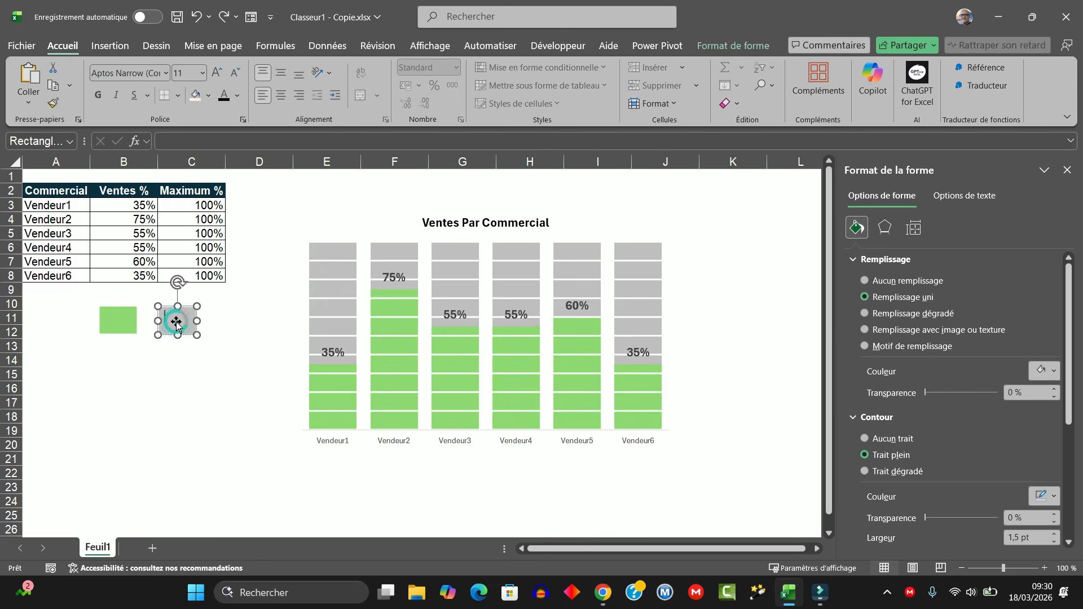
{"action": "left_click", "coordinate": [177, 358]}
{"action": "left_click", "coordinate": [181, 323]}
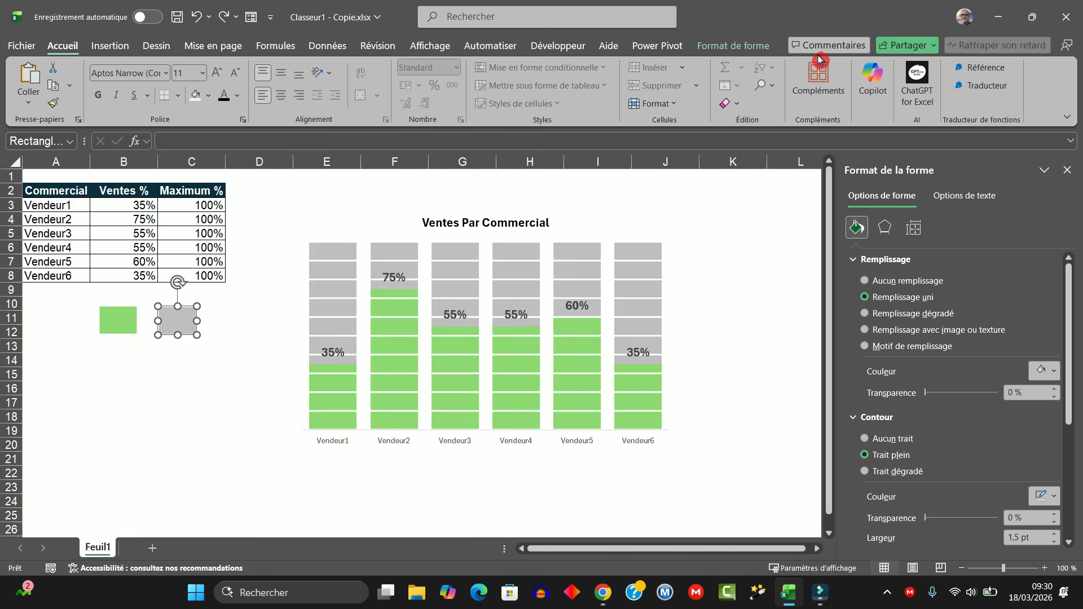
{"action": "left_click", "coordinate": [736, 48]}
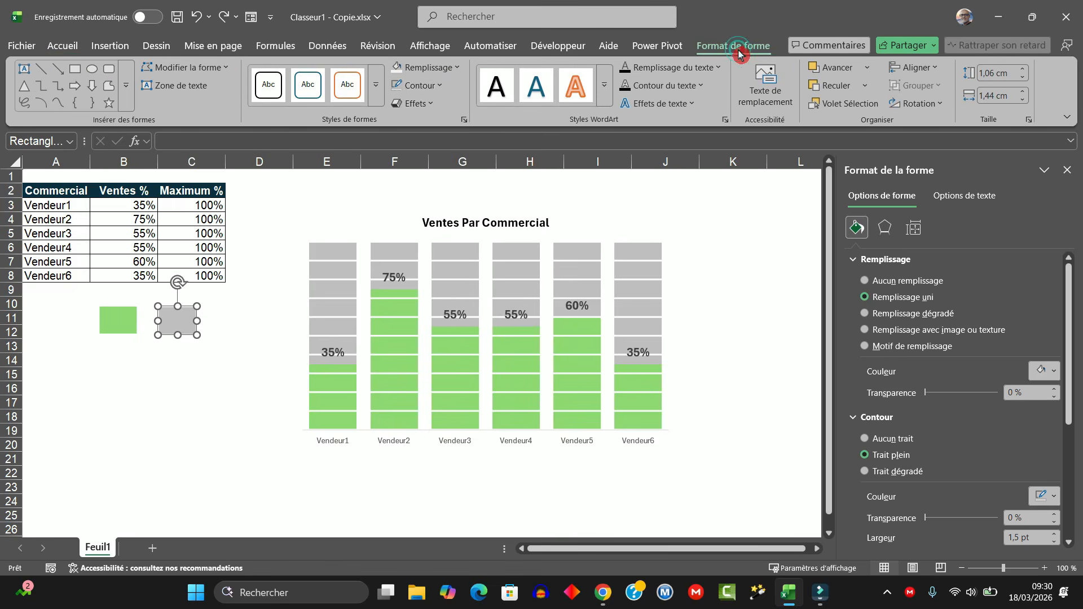
{"action": "left_click", "coordinate": [460, 69]}
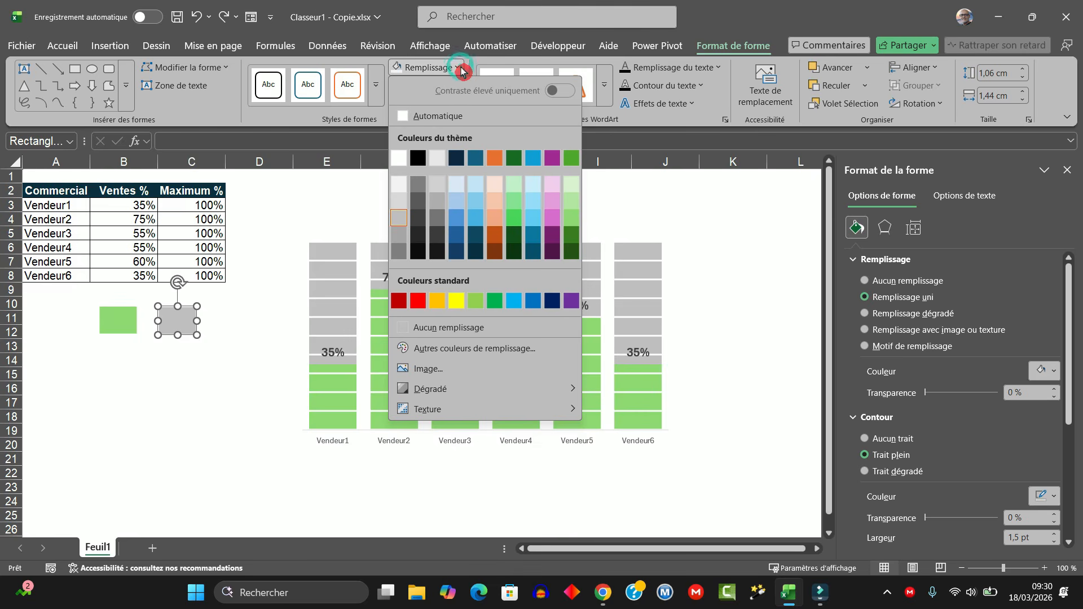
{"action": "left_click", "coordinate": [401, 215]}
{"action": "left_click", "coordinate": [217, 429]}
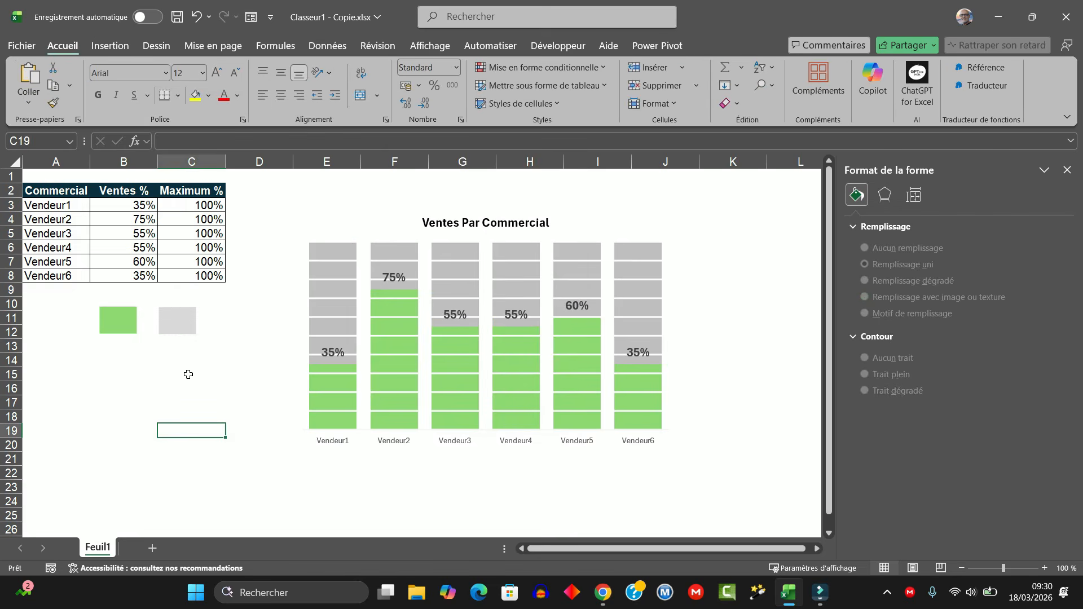
Copy the light grey rectangle onto the chart's Maximum % series to use it as the block fill of the 100% columns
{"action": "left_click", "coordinate": [181, 331]}
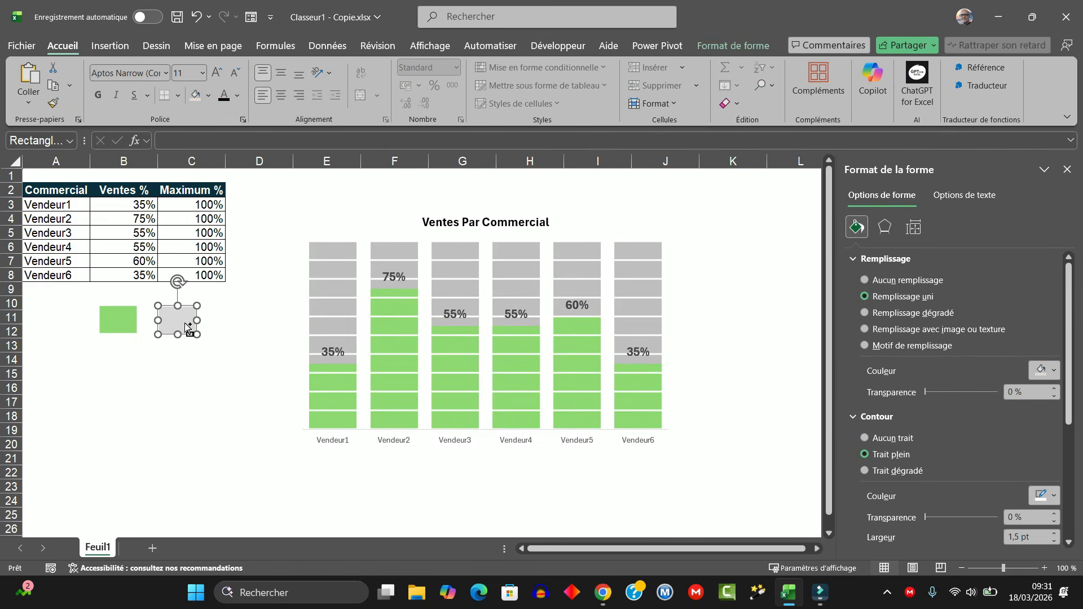
{"action": "left_click", "coordinate": [343, 252]}
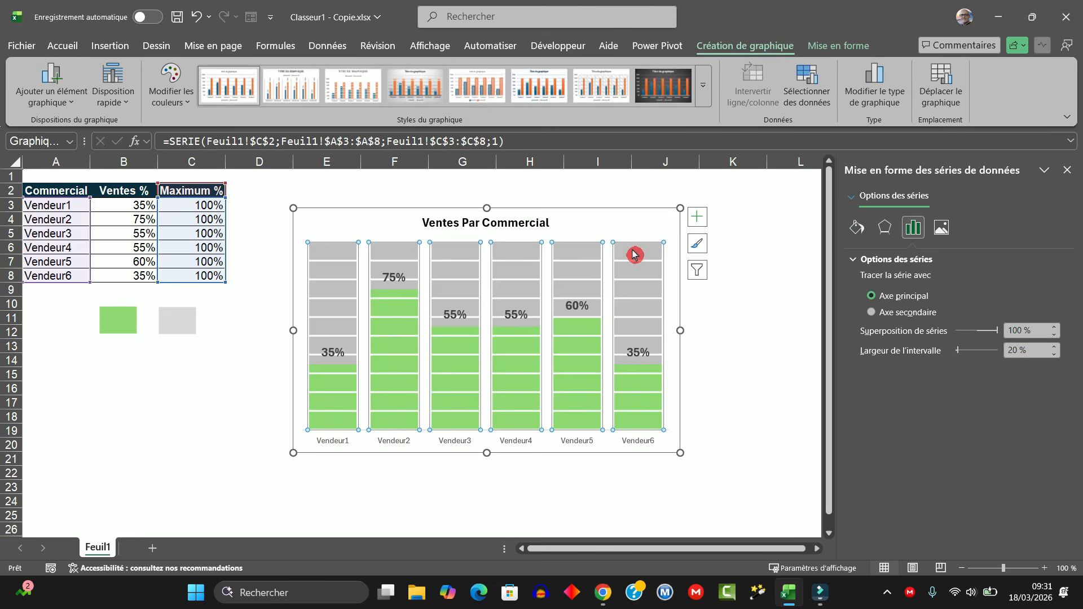
{"action": "left_click", "coordinate": [624, 249]}
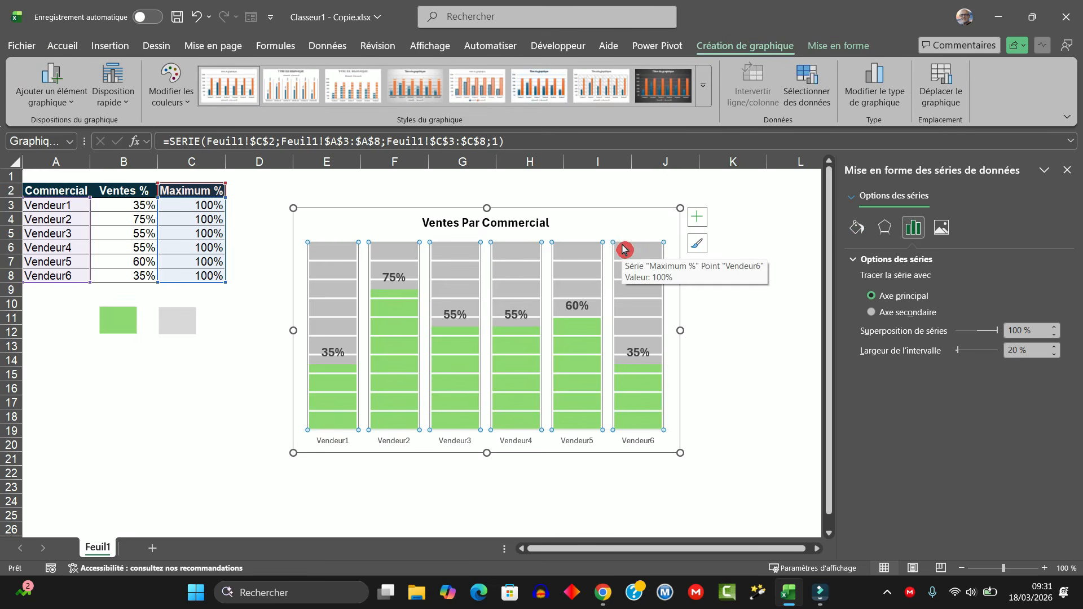
{"action": "left_click", "coordinate": [201, 405]}
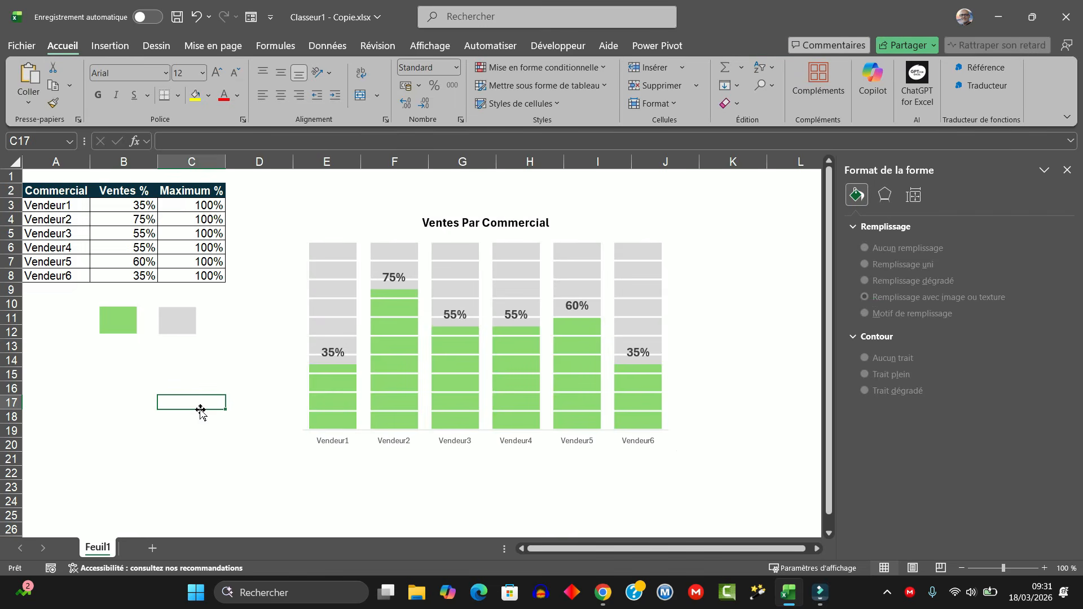
{"action": "left_click", "coordinate": [759, 359]}
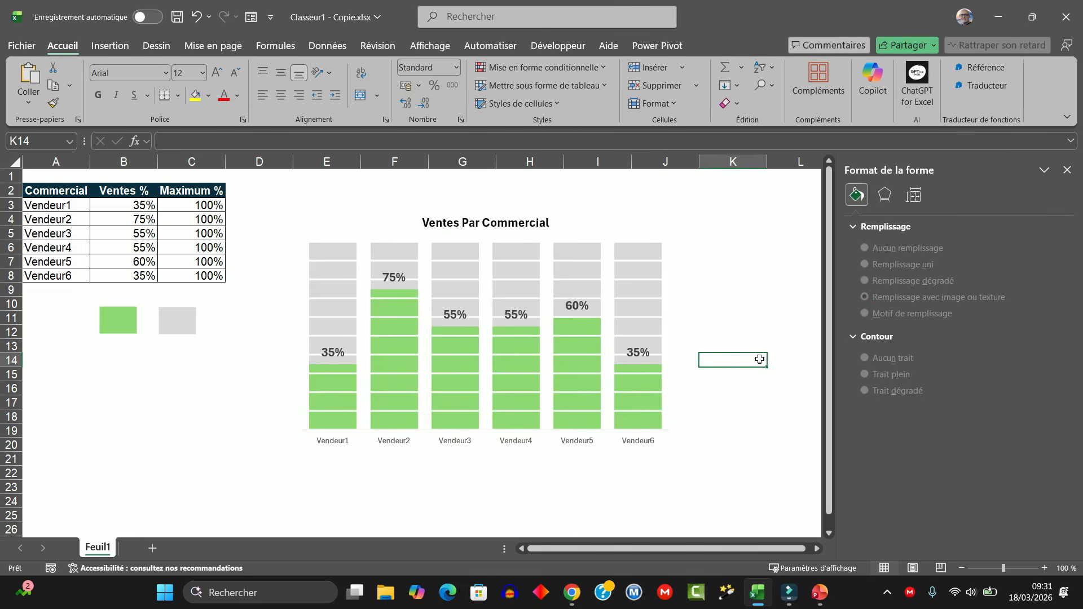
Try a Ventes % value of 25% for Vendeur2 in cell B4
{"action": "left_click", "coordinate": [116, 219]}
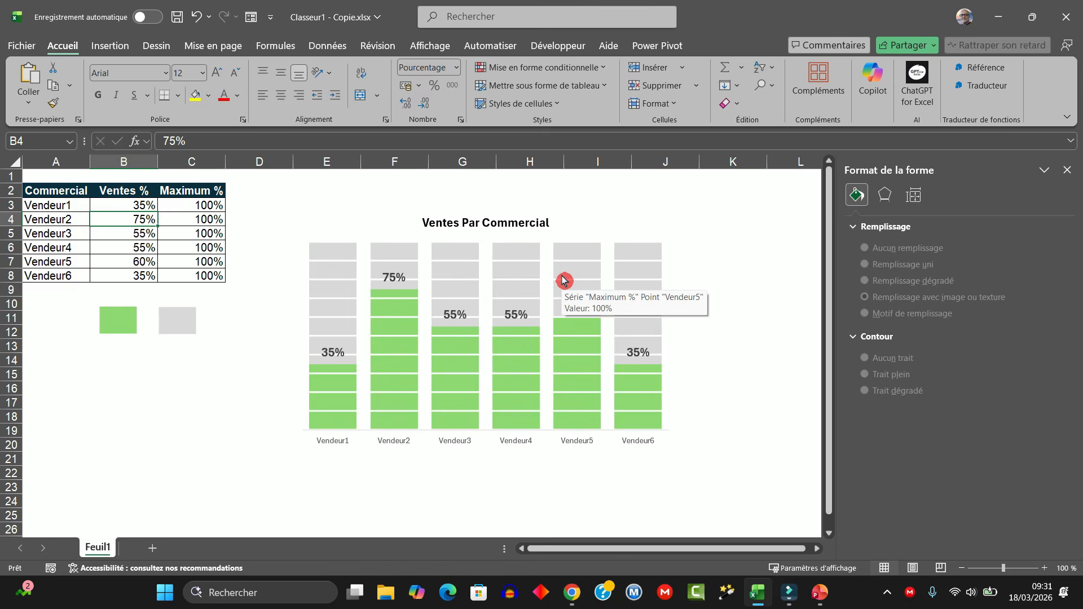
{"action": "type", "text": "25"}
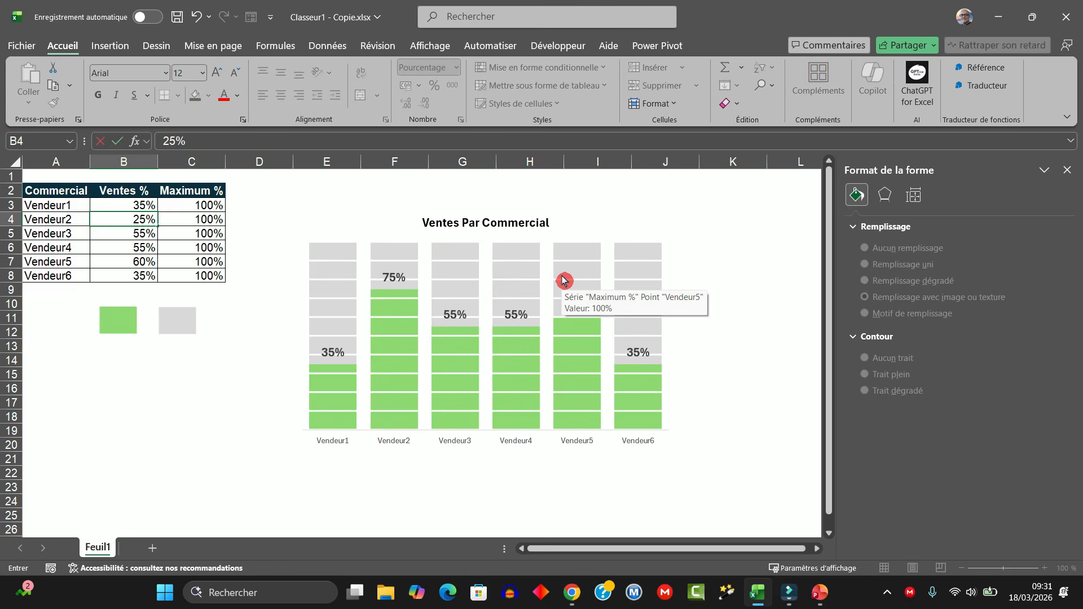
{"action": "key", "text": "Return"}
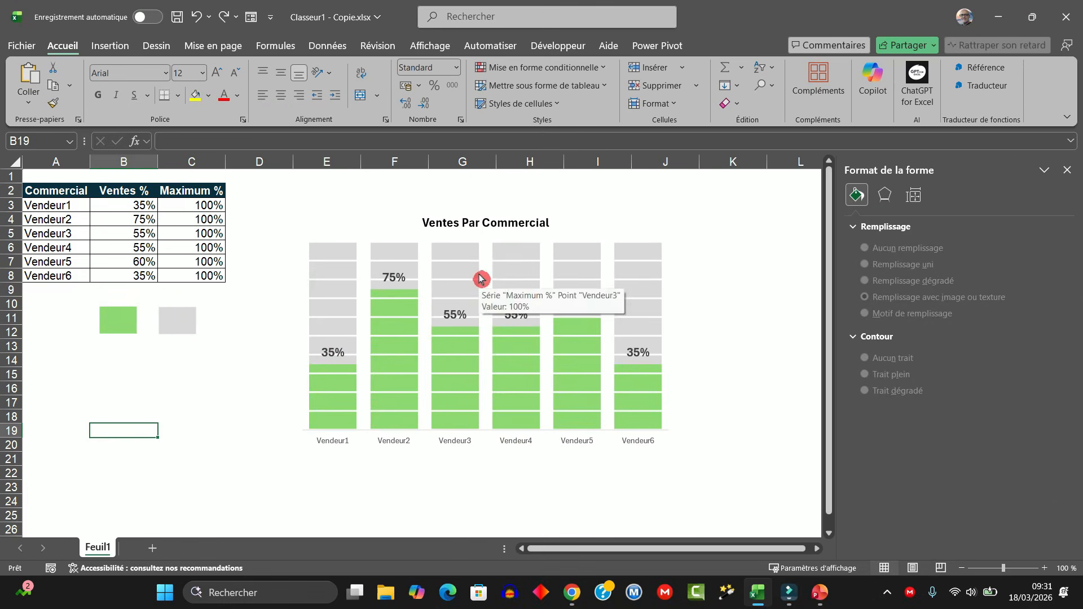
Copy the chart onto the blank PowerPoint slide as a linked Microsoft Excel chart object and enlarge it near the slide's centre
{"action": "left_click", "coordinate": [637, 227]}
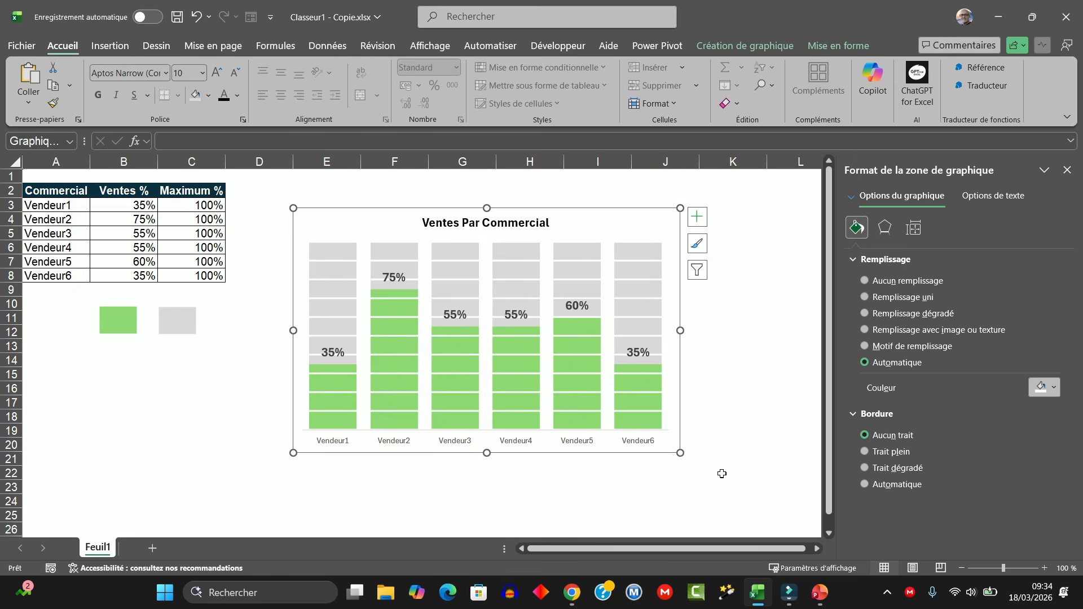
{"action": "left_click", "coordinate": [784, 587]}
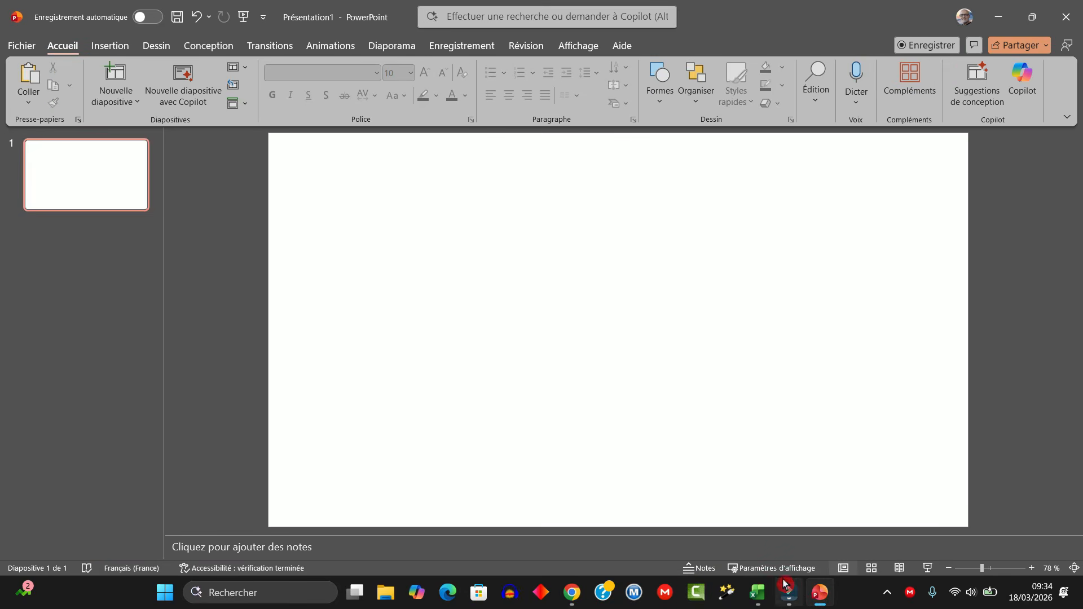
{"action": "left_click", "coordinate": [28, 103]}
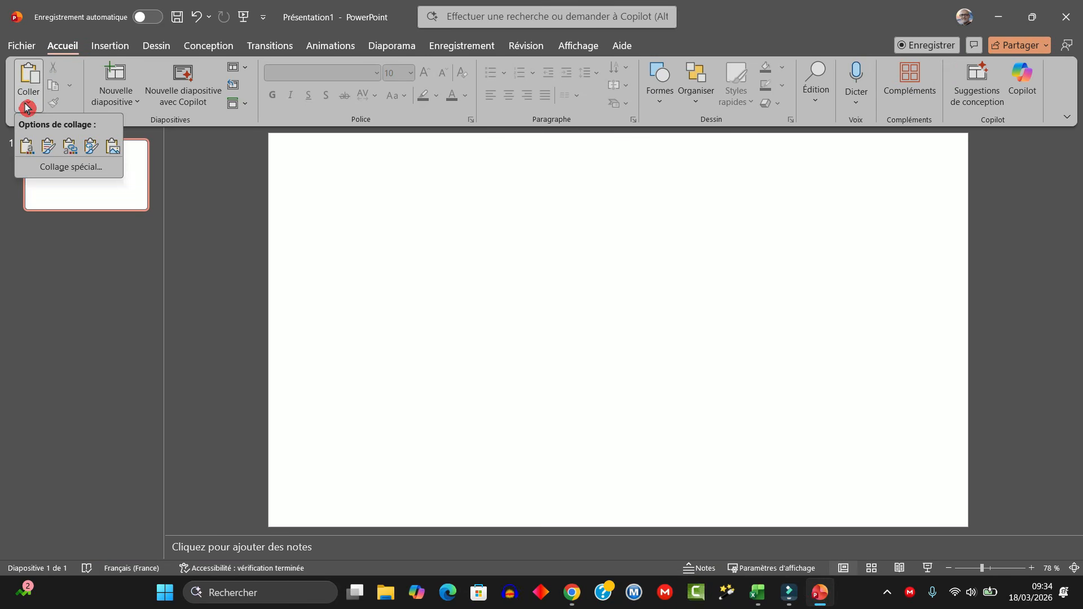
{"action": "left_click", "coordinate": [41, 168]}
{"action": "left_click", "coordinate": [371, 263]}
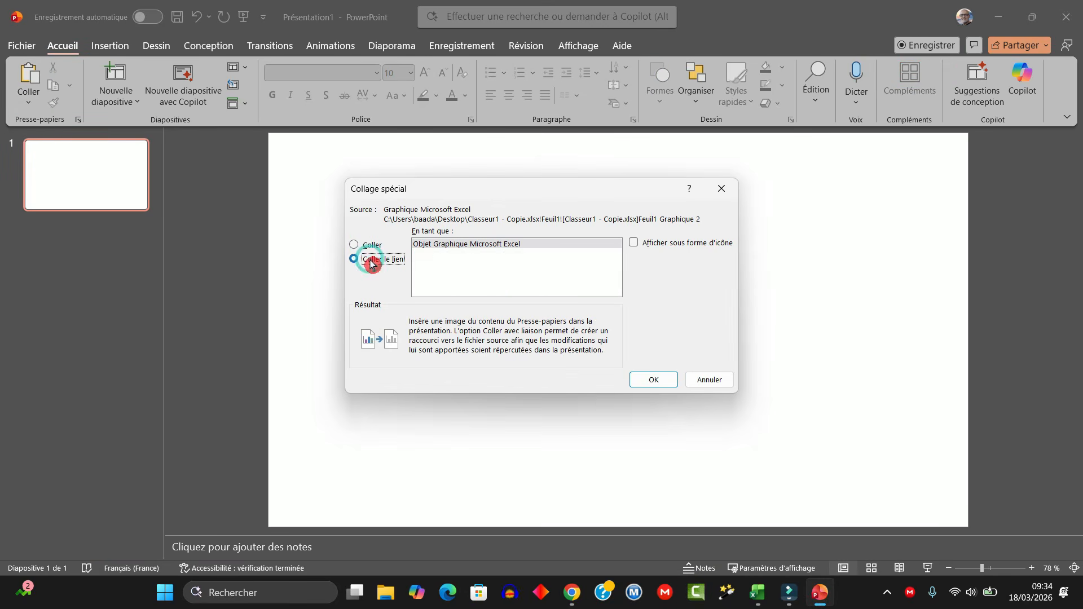
{"action": "left_click", "coordinate": [447, 245]}
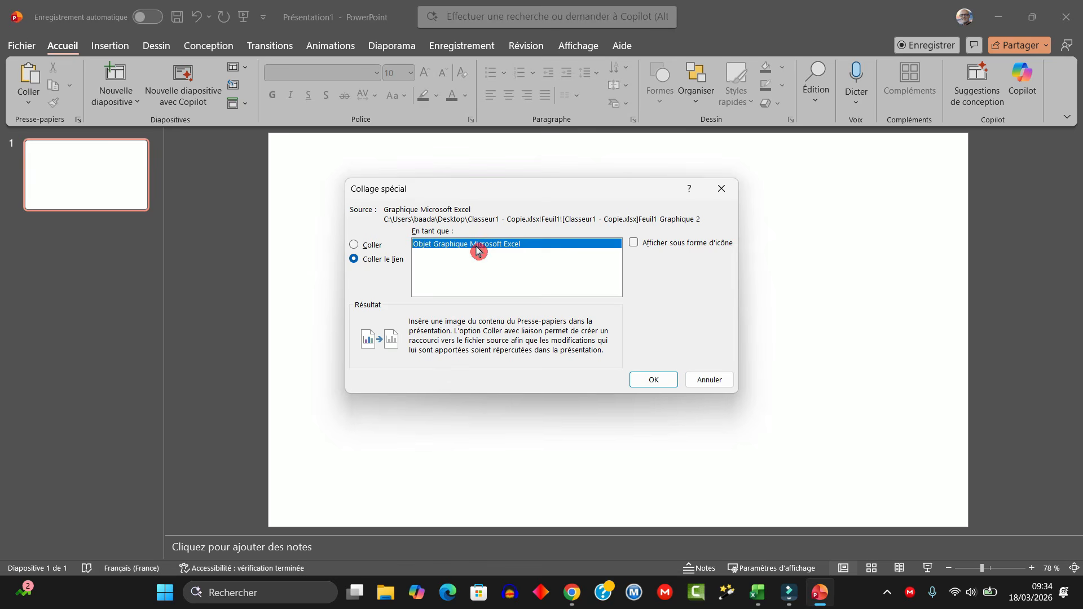
{"action": "left_click", "coordinate": [653, 383]}
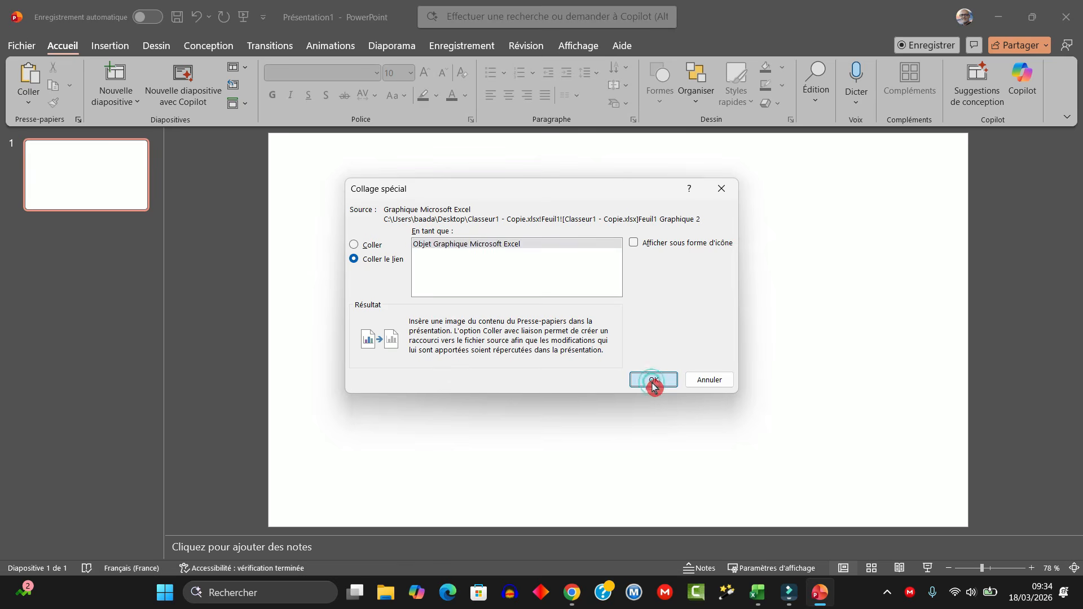
{"action": "left_click_drag", "start_coordinate": [768, 423], "coordinate": [858, 476]}
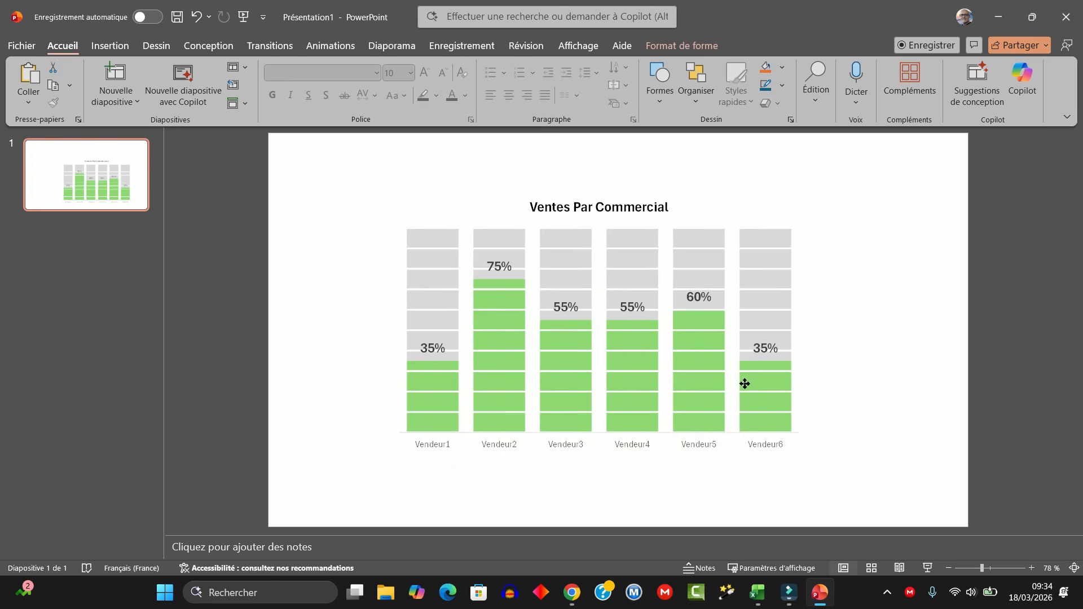
{"action": "left_click", "coordinate": [314, 452]}
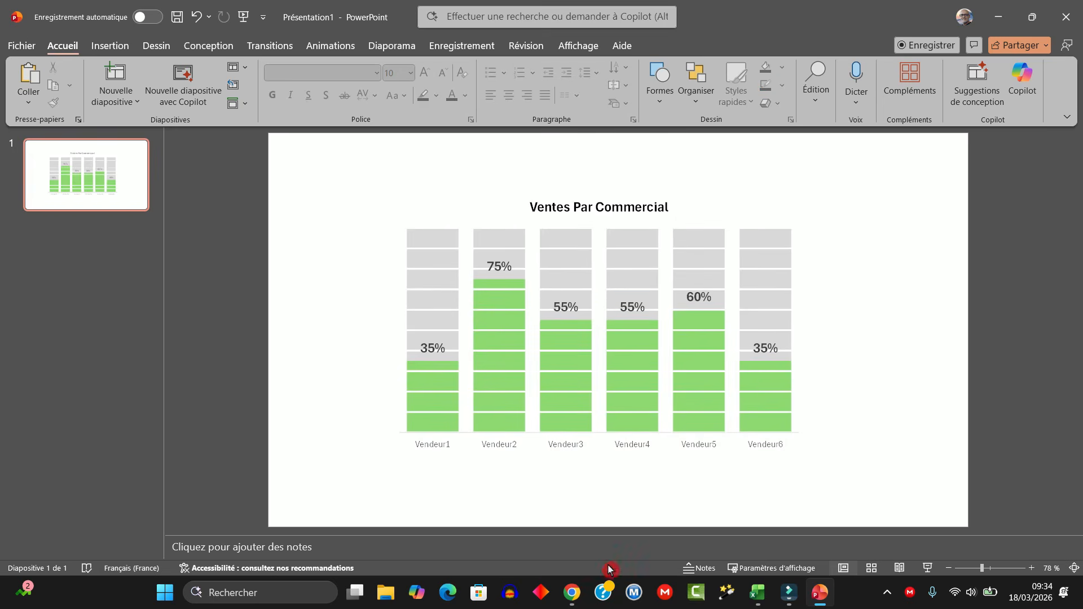
Switch to the Excel workbook, set Vendeur1's Ventes % to 65%, and check the linked chart in PowerPoint
{"action": "left_click", "coordinate": [758, 592]}
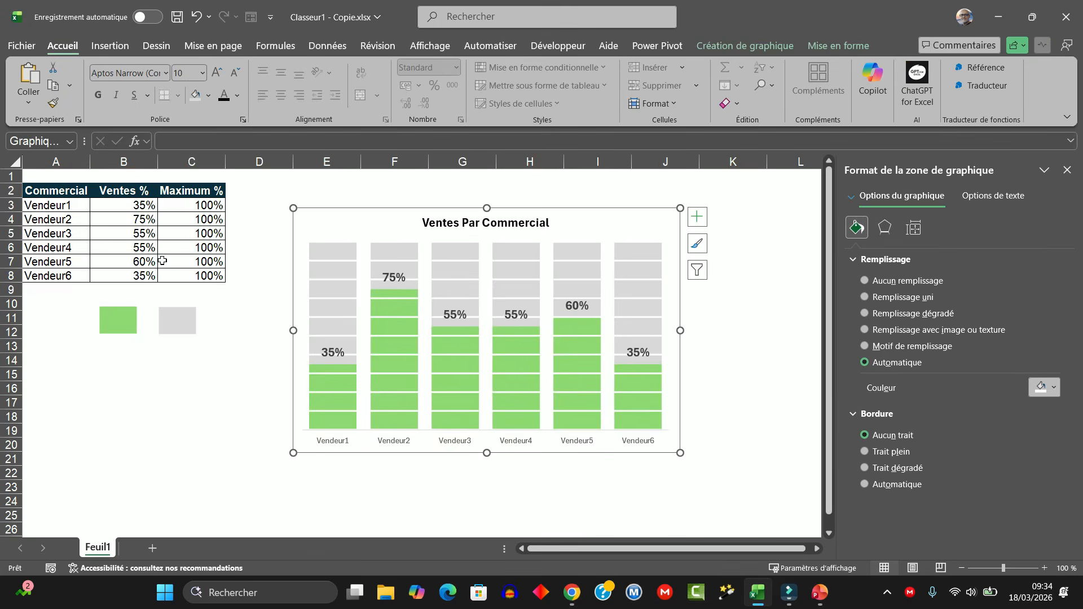
{"action": "left_click", "coordinate": [144, 206]}
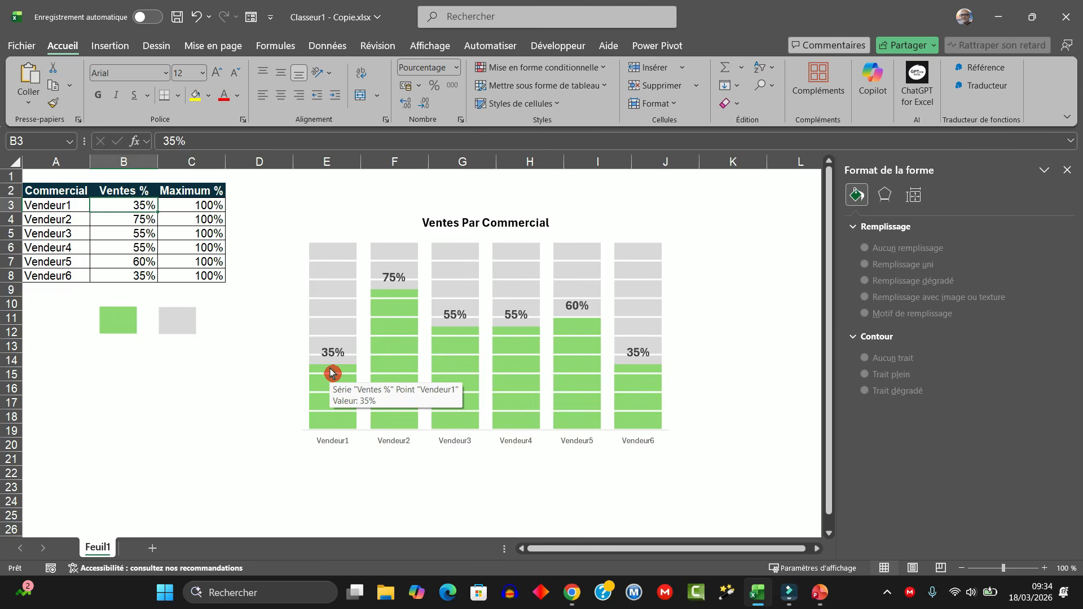
{"action": "type", "text": "65"}
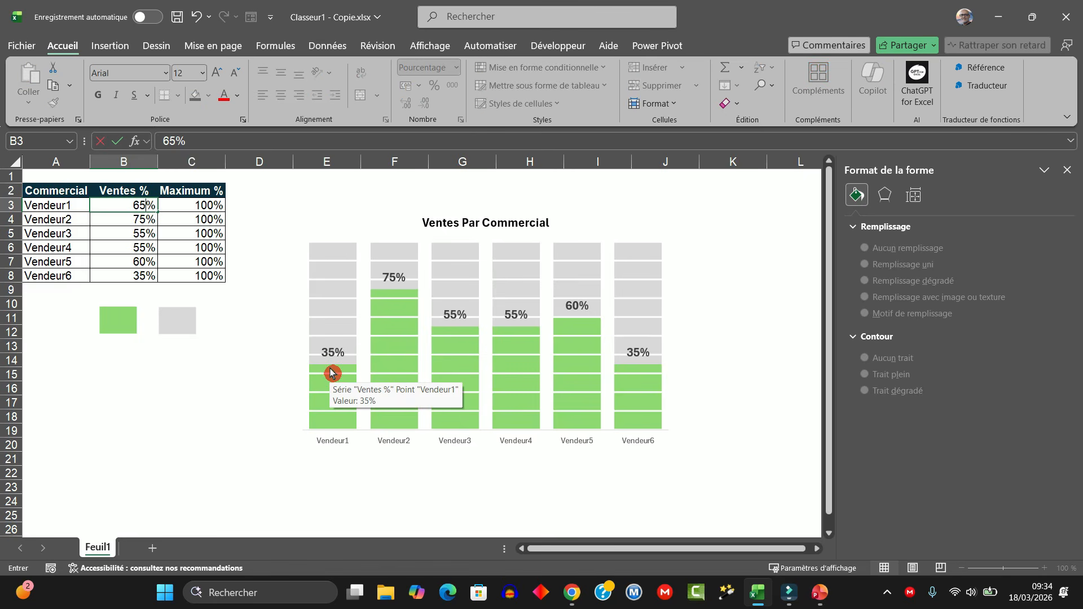
{"action": "key", "text": "Return"}
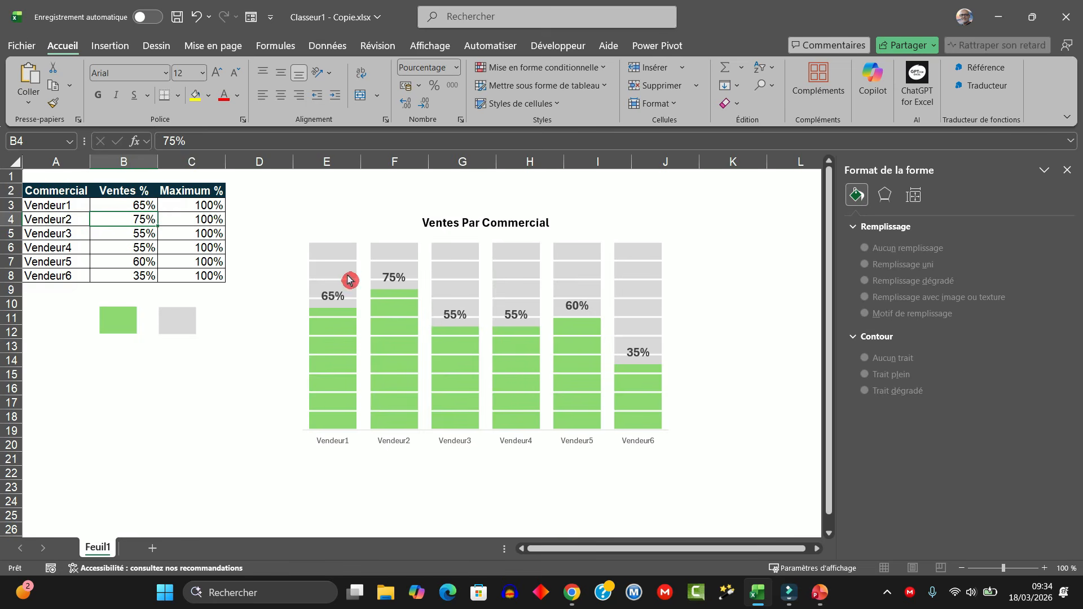
{"action": "left_click", "coordinate": [819, 597]}
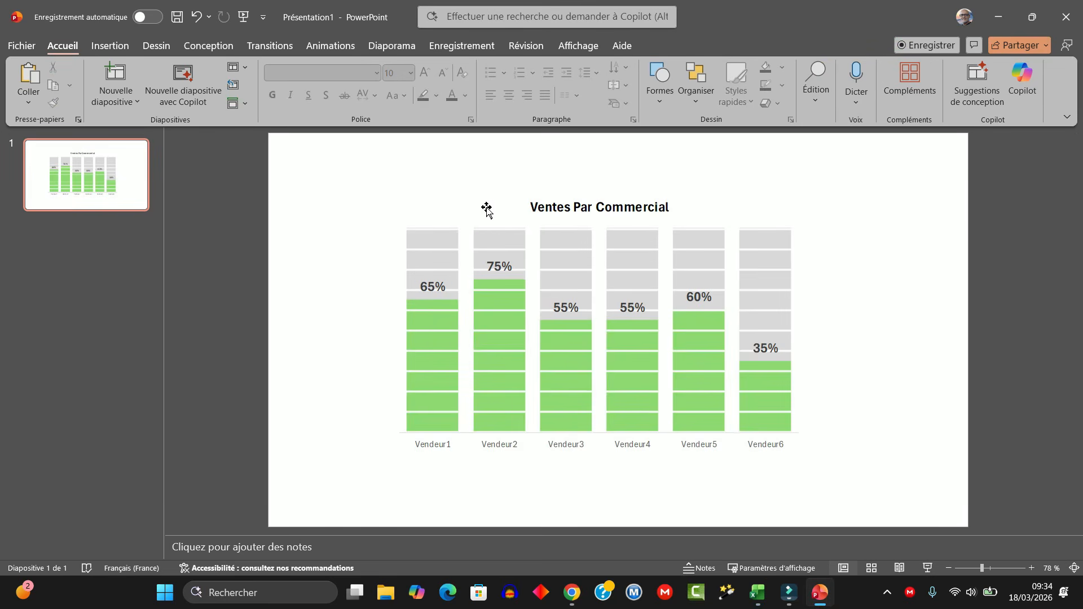
{"action": "left_click", "coordinate": [387, 226]}
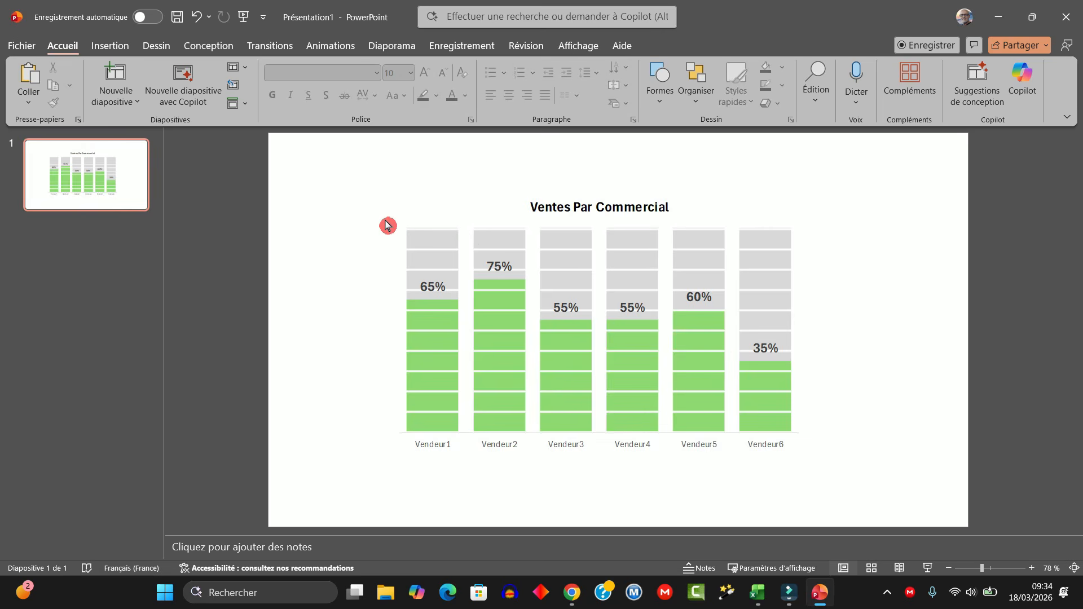